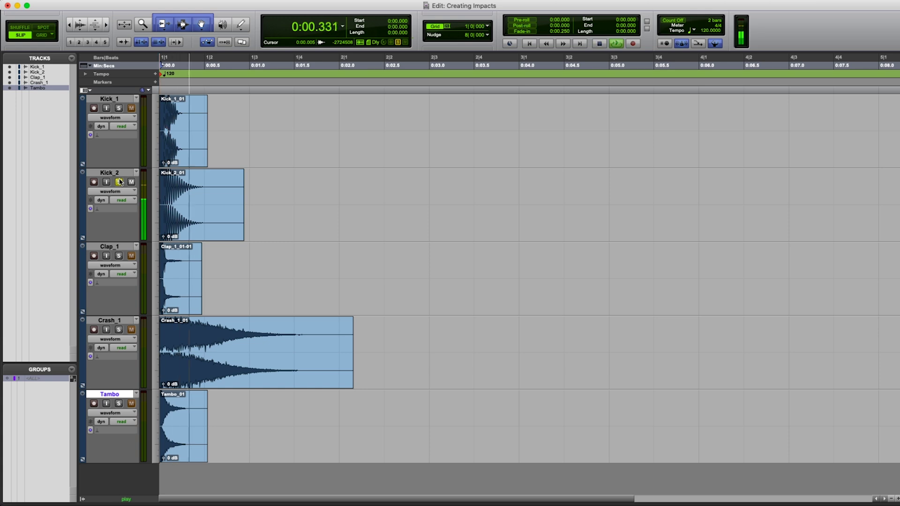
Stop the Kick_2 playback, clear its solo and audition the Clap_1 track on its own.
key(space)
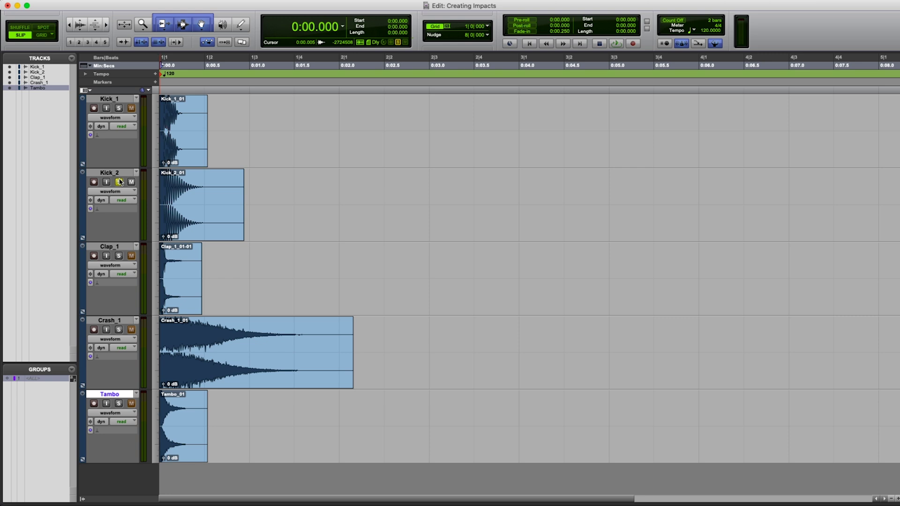
click(119, 182)
key(space)
key(space)
Examine the opening transients of the Clap_1 clip at high magnification, highlighting the first hits and the ones that follow.
click(187, 297)
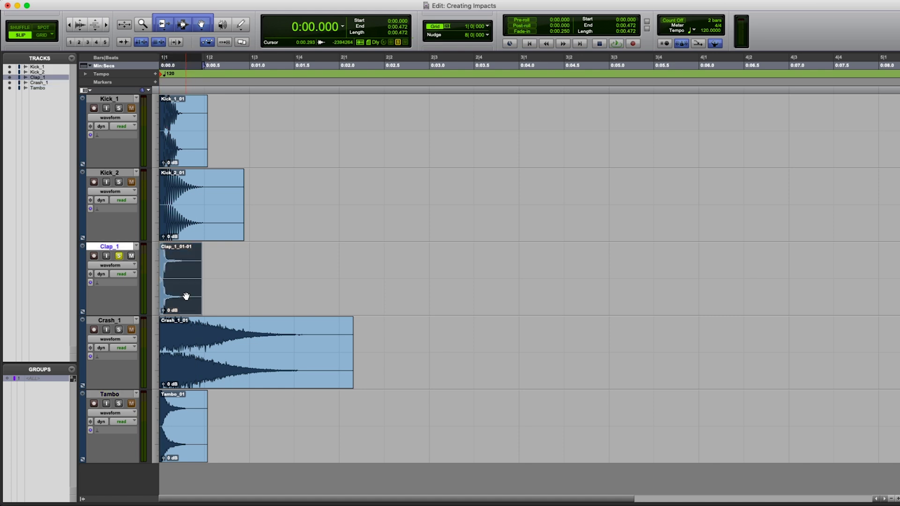
scroll(186, 297, down, 1)
scroll(200, 286, up, 3)
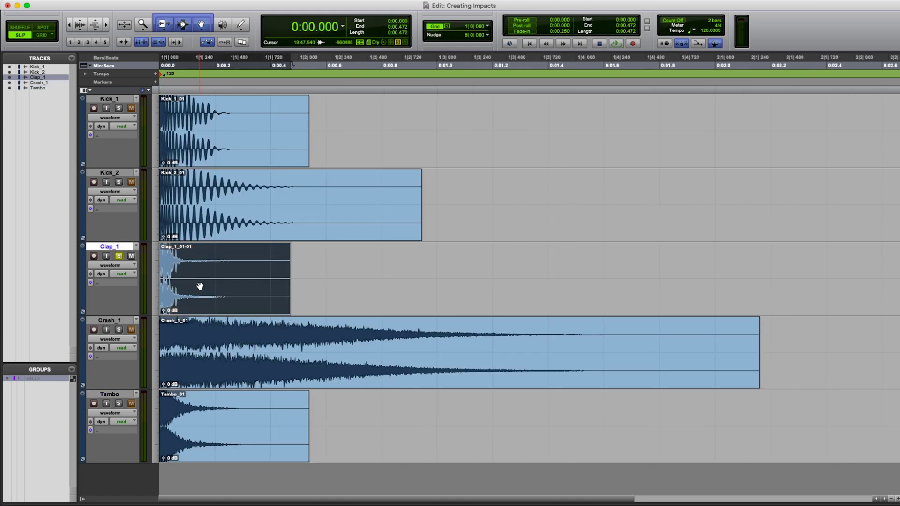
key(e)
scroll(195, 248, up, 3)
click(245, 215)
scroll(247, 216, down, 2)
scroll(247, 217, up, 1)
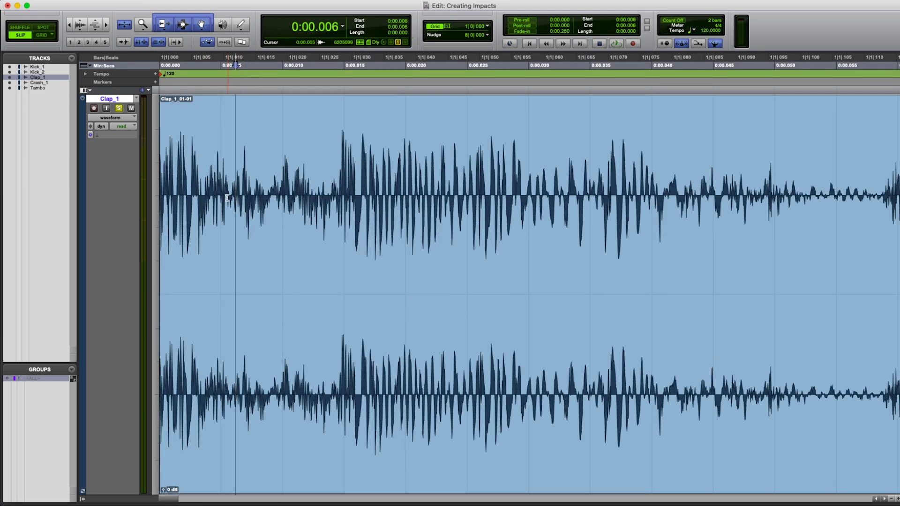
drag(330, 193, 150, 201)
drag(336, 187, 665, 206)
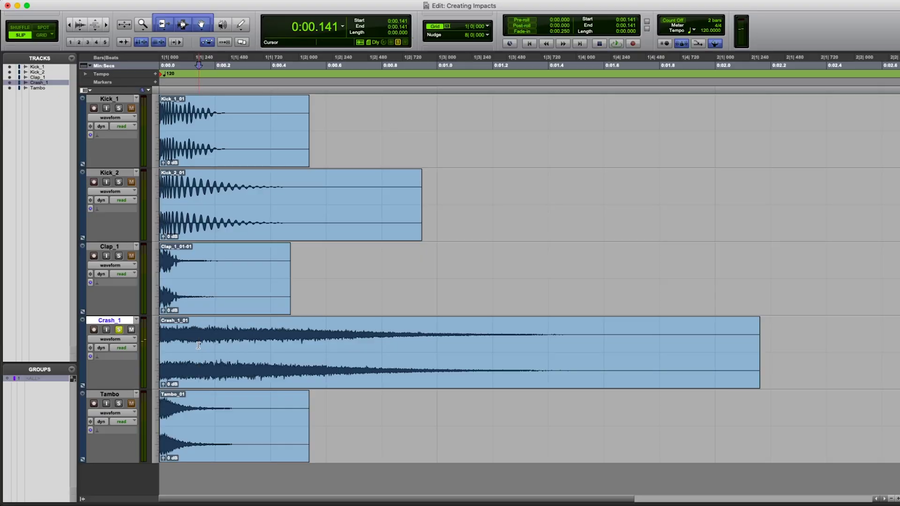
Audition the Crash_1 track and the Tambo track from the session start, each soloed.
key(Return)
key(space)
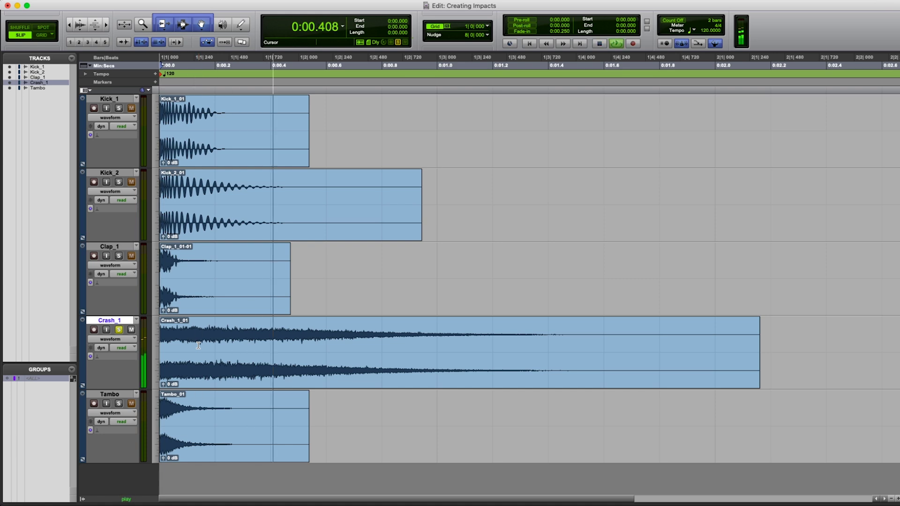
key(space)
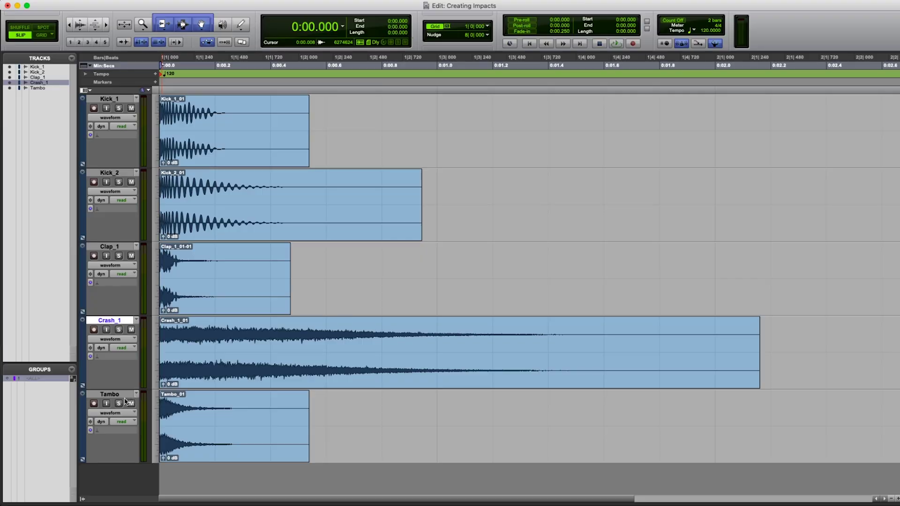
click(120, 404)
key(space)
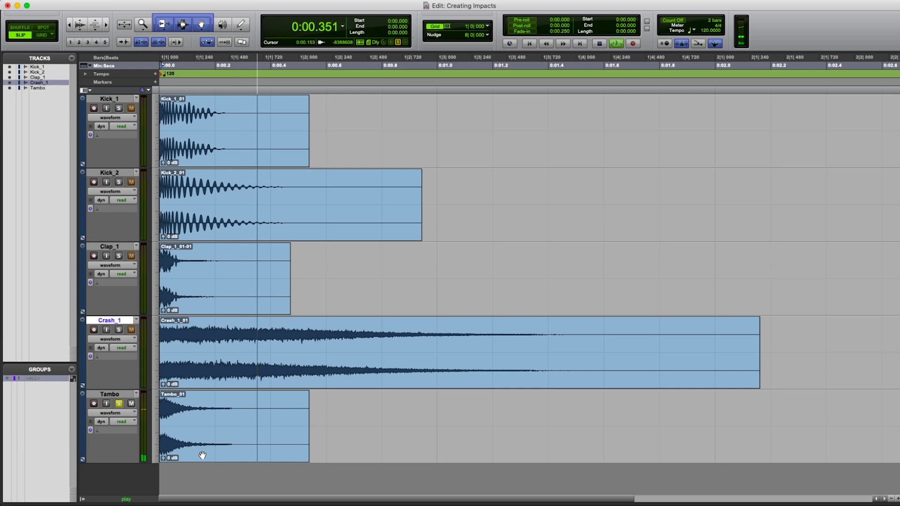
key(space)
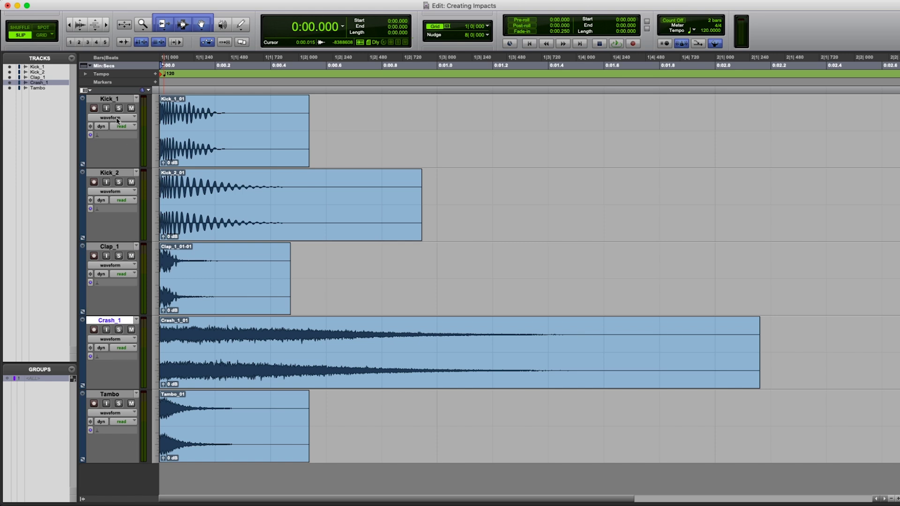
Insert the stereo EQ3 7-Band plug-in on the first insert of the Kick_1 track in the mixer.
click(233, 156)
key(space)
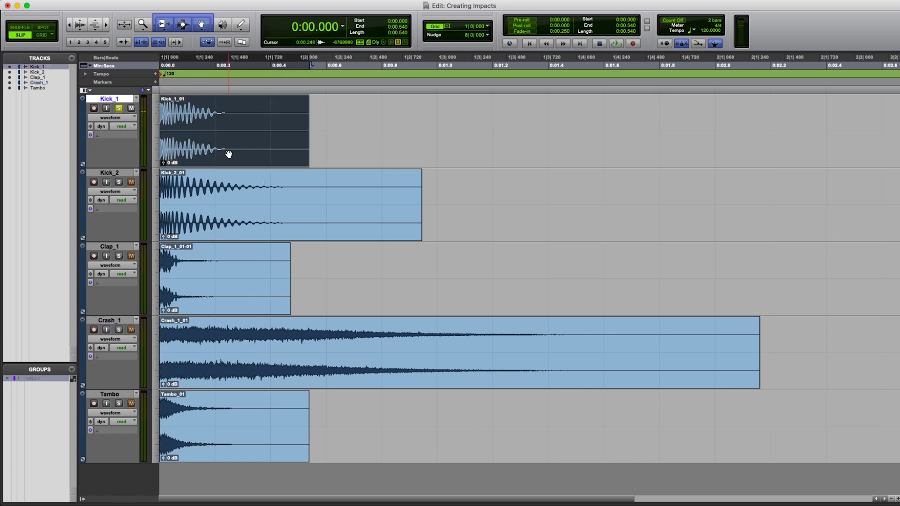
key(super+equal)
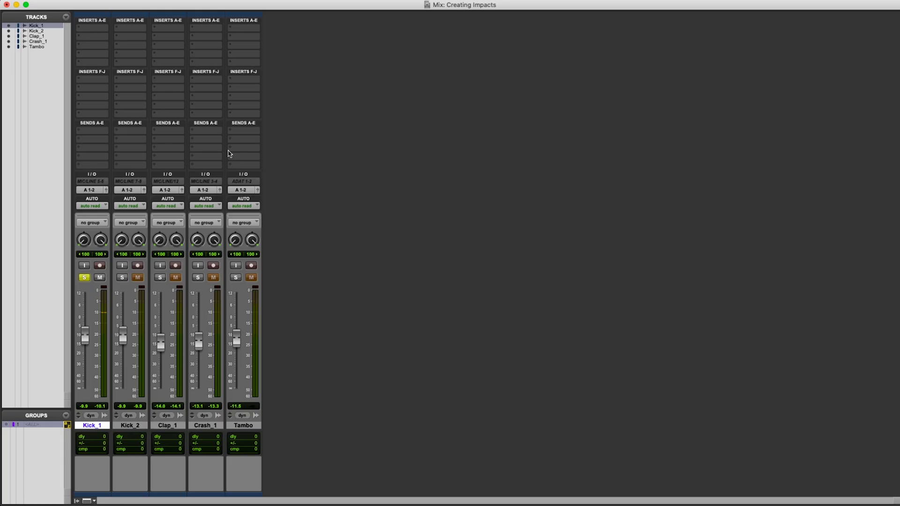
click(98, 33)
mouse_move(106, 30)
mouse_move(186, 32)
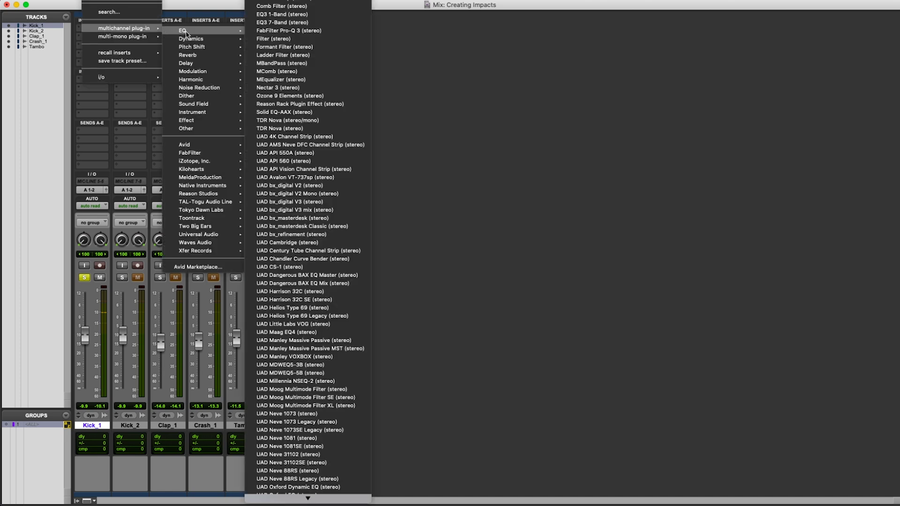
click(271, 22)
Enable the high-pass filter on the Kick_1 EQ at 18 dB/oct and about 112 Hz, and close the plug-in.
click(385, 124)
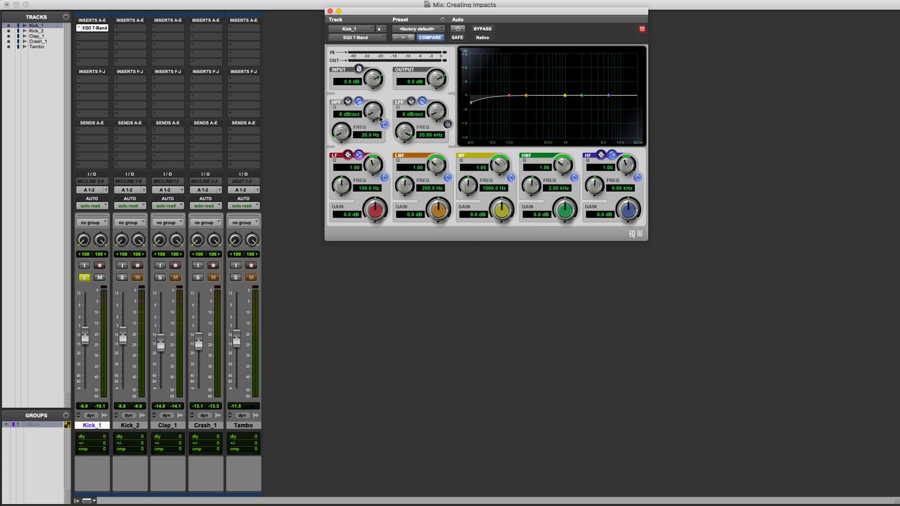
drag(343, 132, 347, 117)
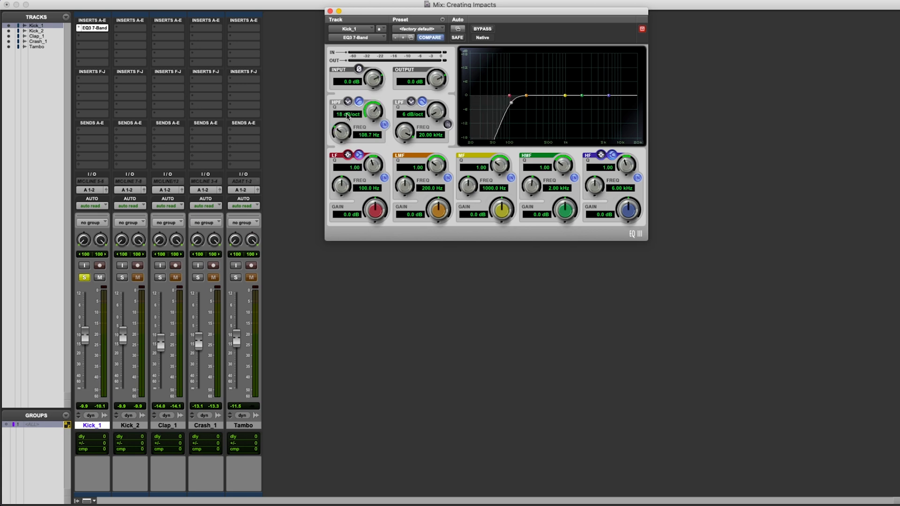
key(space)
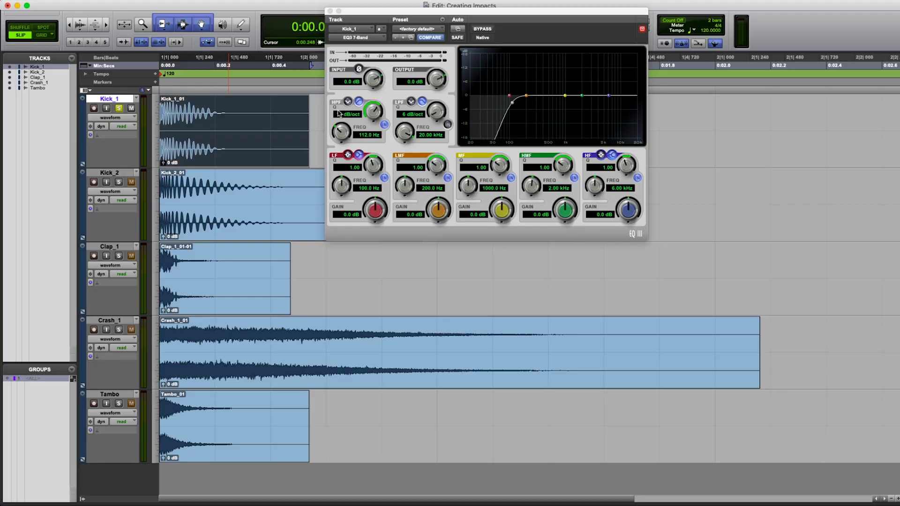
click(330, 10)
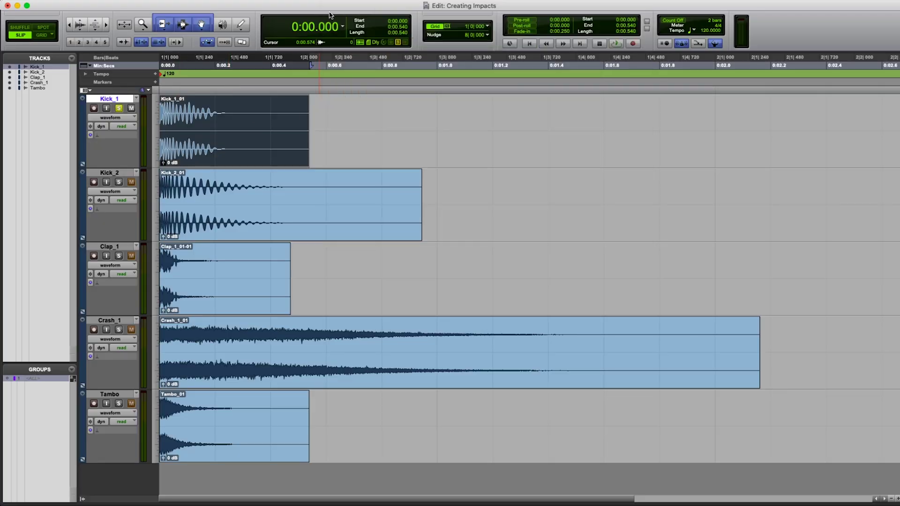
Move the Kick_1 clip to about 5 s and the Kick_2 clip to about 3.9 s on the timeline.
key(super+bracketleft)
key(super+bracketleft)
drag(170, 152, 343, 151)
drag(176, 218, 311, 211)
Audition the kicks and lower the low-pass frequency of Kick_2's EQ3 1-Band to 113.5 Hz.
key(space)
key(space)
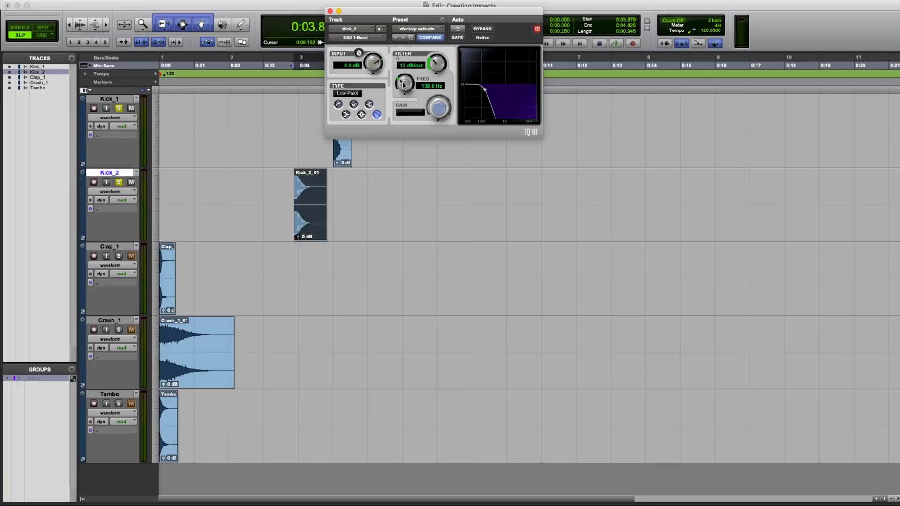
drag(402, 89, 401, 92)
Align the Kick_2 clip to start at about 5.02 s, just behind the attack of the Kick_1 clip, and close its EQ.
key(super+bracketright)
key(super+bracketright)
alt+drag(593, 234, 735, 219)
key(super+bracketright)
key(super+bracketright)
key(super+bracketright)
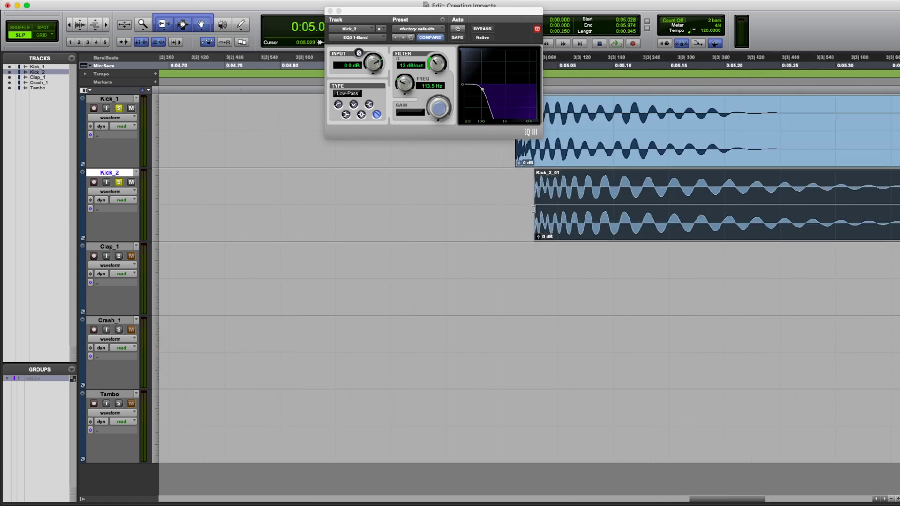
key(super+bracketright)
click(609, 214)
drag(610, 214, 599, 214)
click(330, 11)
Compare the attack of Kick_1 with the start of Kick_2 and audition the two layered kicks together.
drag(543, 121, 562, 123)
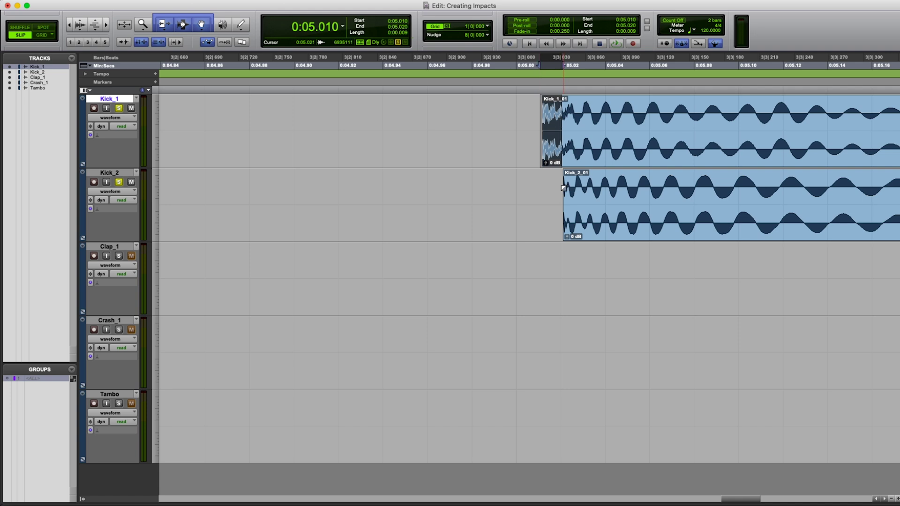
drag(560, 192, 659, 203)
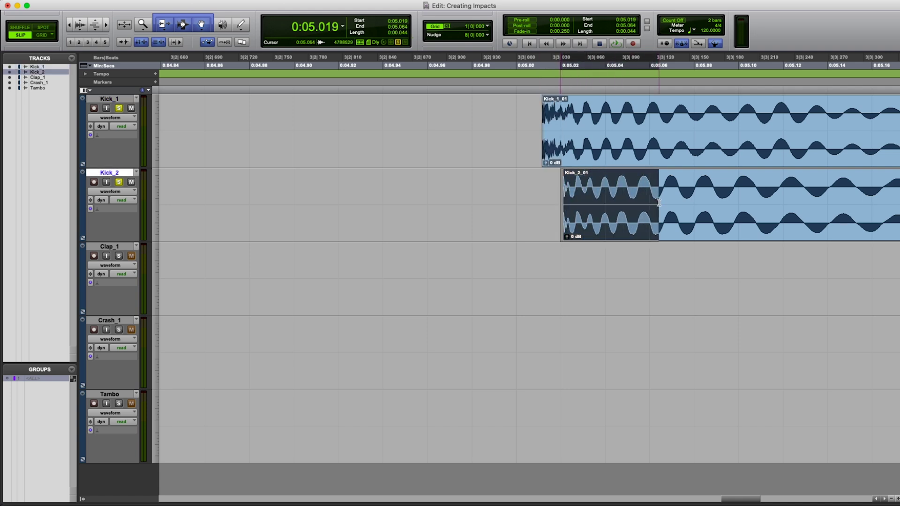
click(482, 194)
click(427, 181)
key(space)
key(space)
key(space)
key(space)
key(super+bracketright)
drag(530, 123, 568, 125)
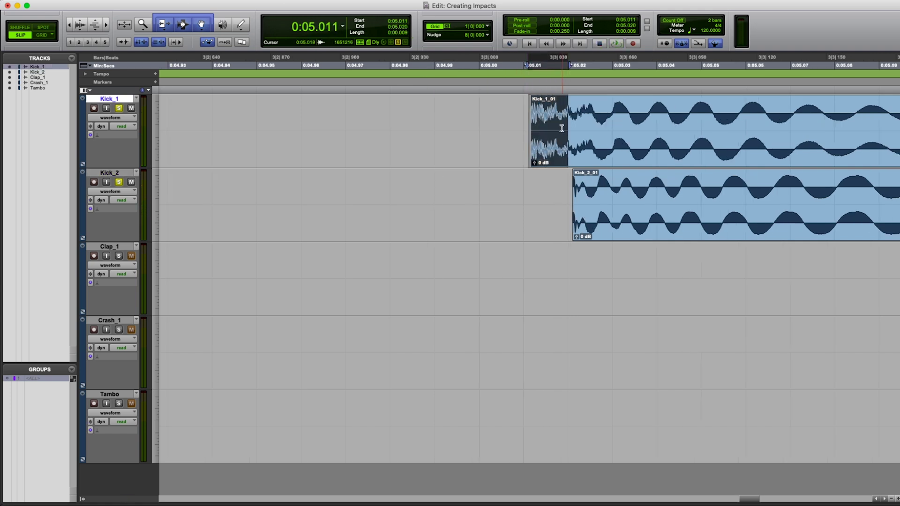
Move the Clap_1 clip along its track to about 4.9 s, beneath the kick clips.
key(super+bracketleft)
key(super+bracketleft)
key(super+bracketleft)
key(super+bracketleft)
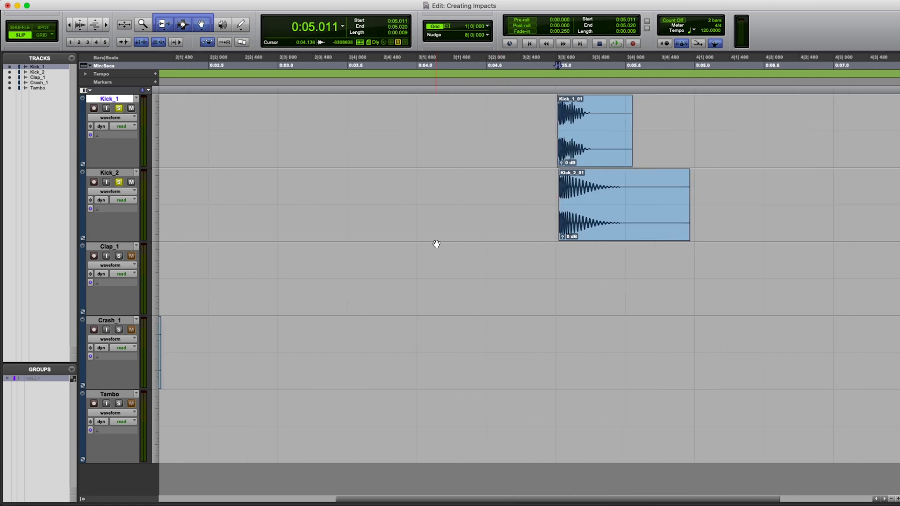
drag(166, 298, 337, 296)
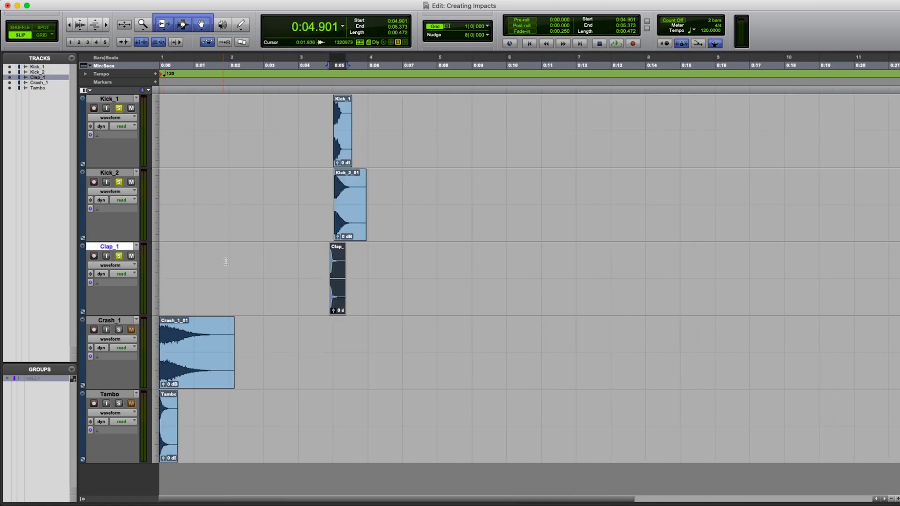
Fine-position the Clap_1 clip to start at about 5.0 s, slightly ahead of the Kick_1 attack.
key(super+bracketright)
key(super+bracketright)
key(super+bracketright)
key(super+bracketright)
drag(441, 291, 502, 297)
key(super+bracketright)
key(super+bracketright)
key(super+bracketright)
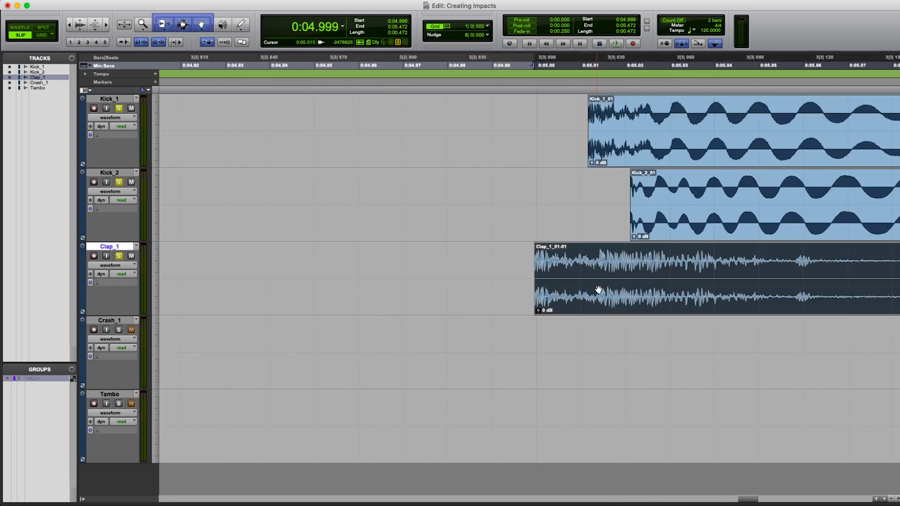
click(607, 296)
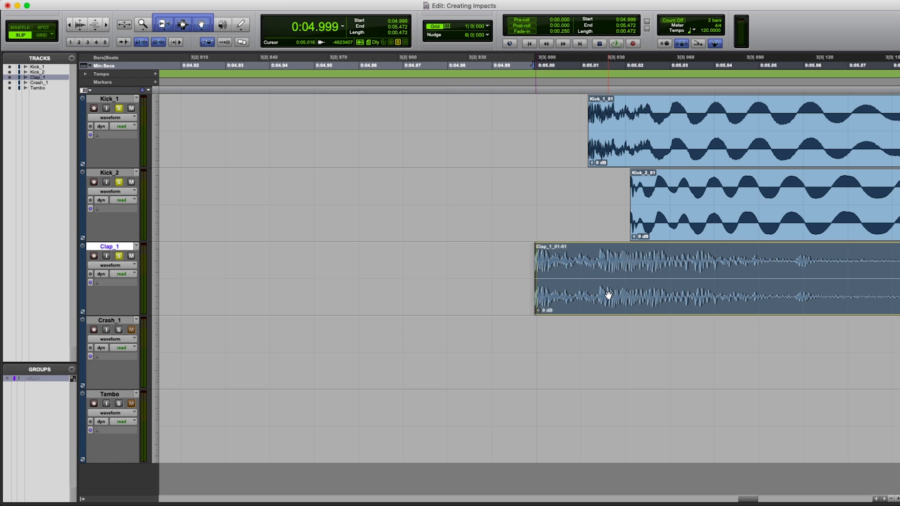
Audition the layered kicks and clap twice from about 4.97 s.
click(387, 257)
key(space)
key(space)
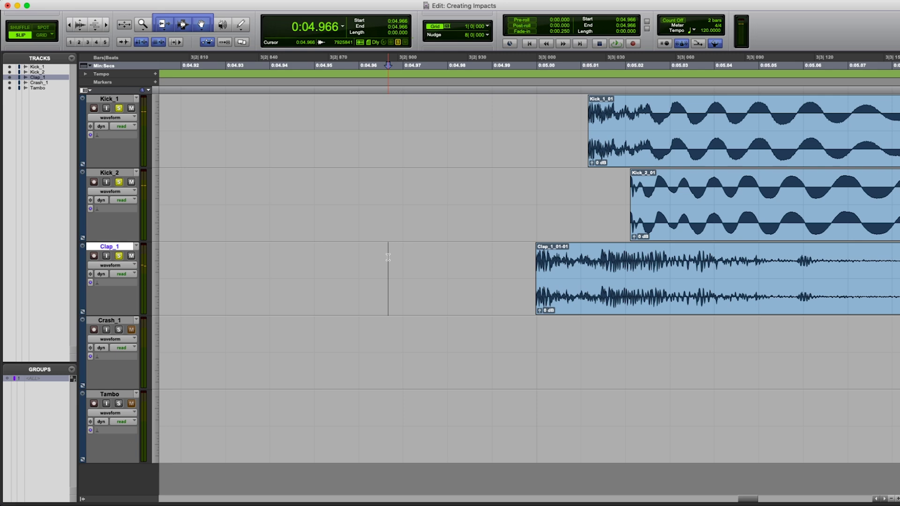
key(space)
key(space)
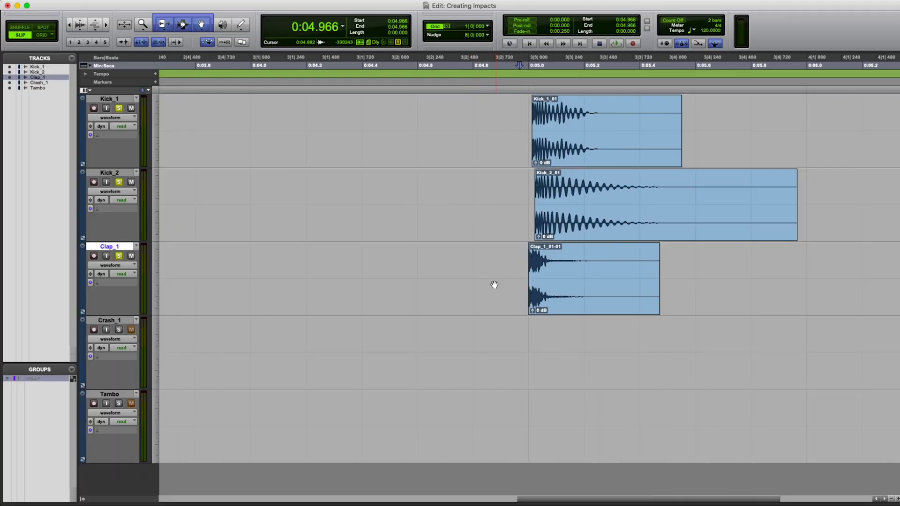
Move the Tambo clip to about 3.5 s and audition it soloed.
key(super+bracketleft)
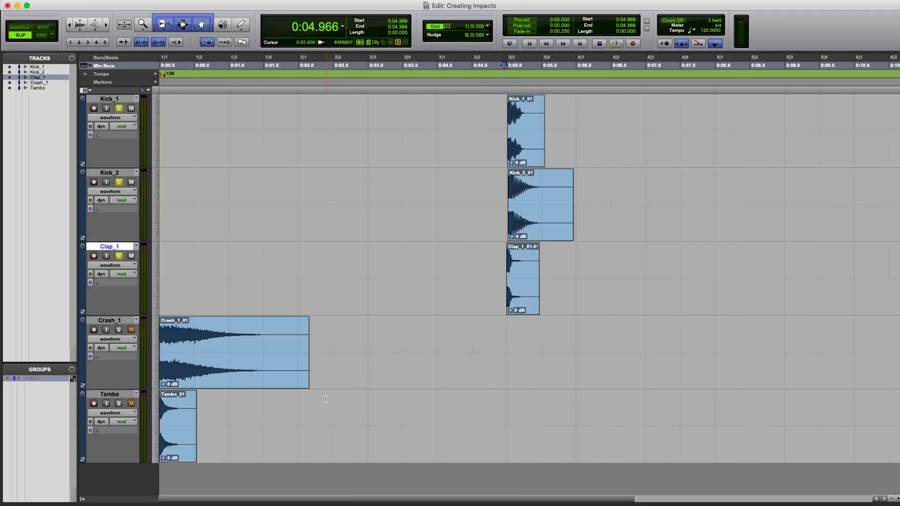
drag(178, 447, 421, 446)
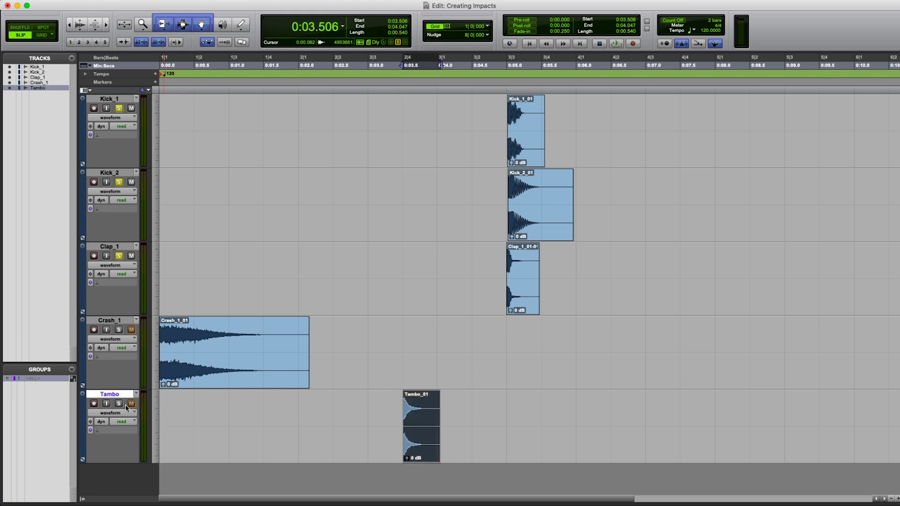
key(space)
Pitch the Tambo clip down 17 semitones with the AudioSuite Pitch II effect, previewing it before rendering and closing the effect.
click(225, 1)
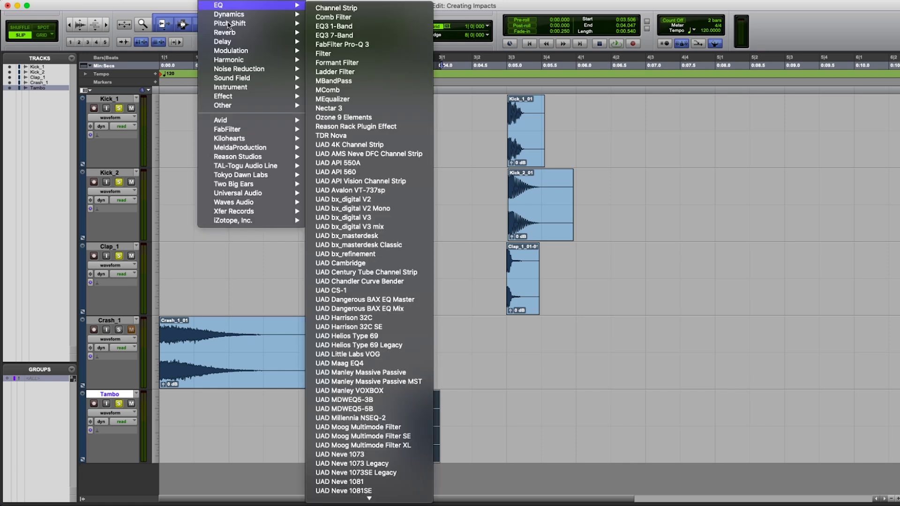
click(355, 44)
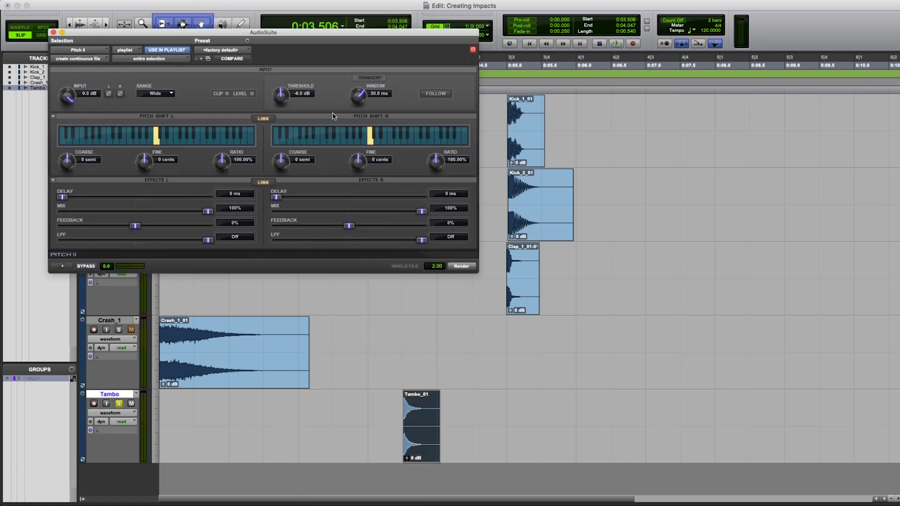
drag(67, 162, 64, 176)
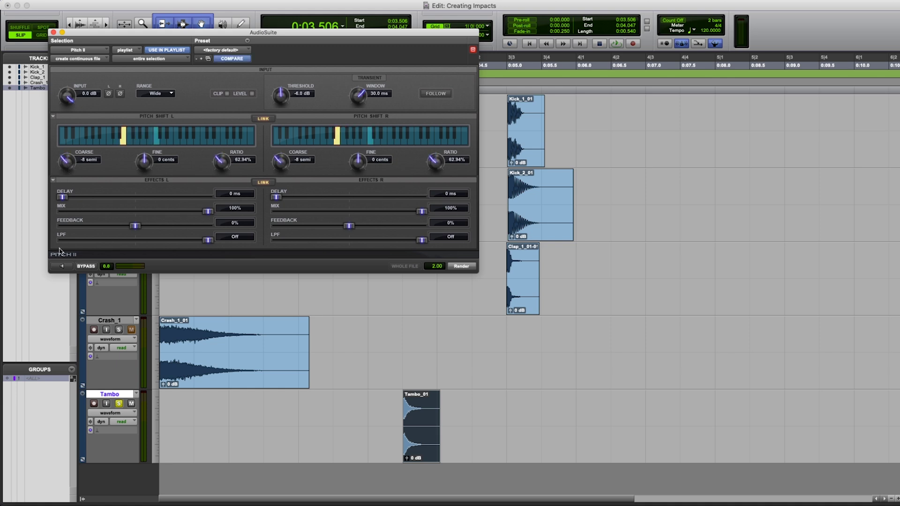
click(62, 267)
drag(67, 167, 67, 181)
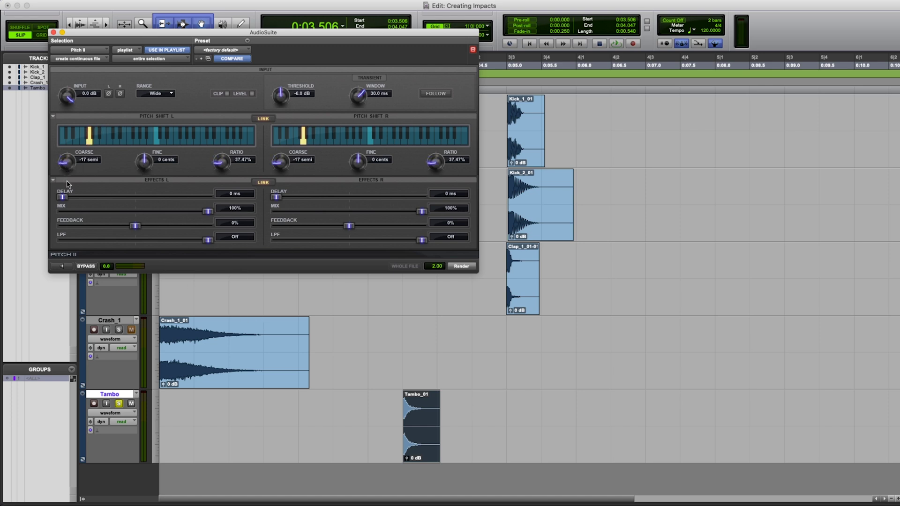
click(62, 266)
click(67, 268)
click(53, 32)
Move the pitched Tambo clip to start at about 5.04 s, just behind the kick and clap attacks.
key(super+bracketright)
scroll(470, 345, right, 2)
drag(518, 432, 725, 434)
key(super+bracketright)
key(super+bracketright)
key(super+bracketright)
drag(570, 434, 631, 432)
drag(535, 131, 598, 283)
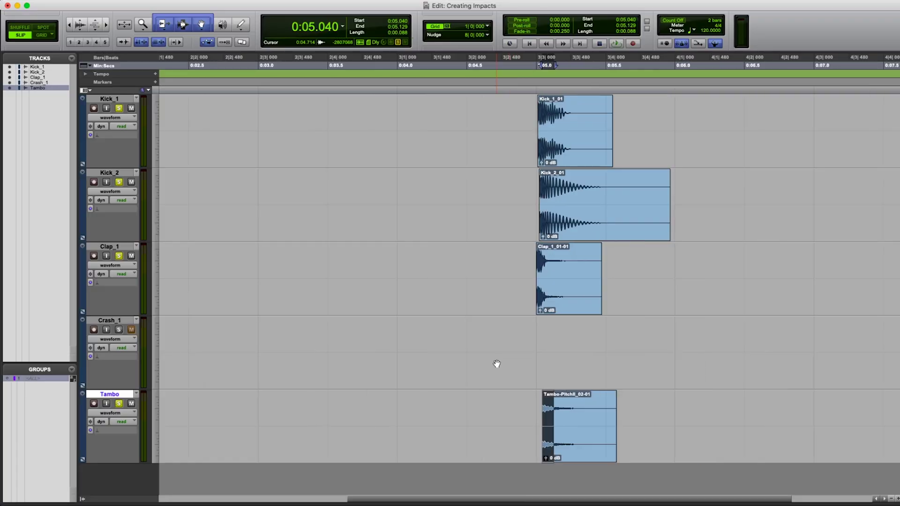
Audition the soloed kicks, clap and tambourine together from about 4.7 s.
click(498, 319)
key(space)
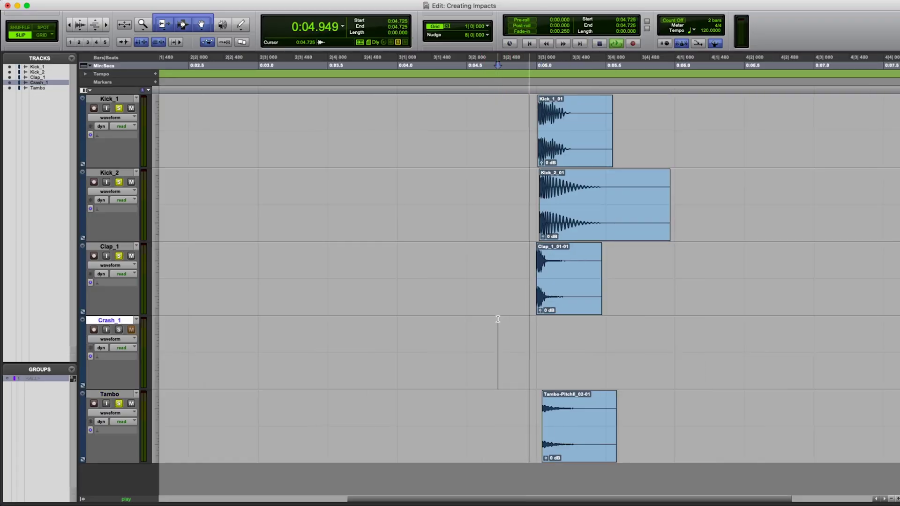
key(space)
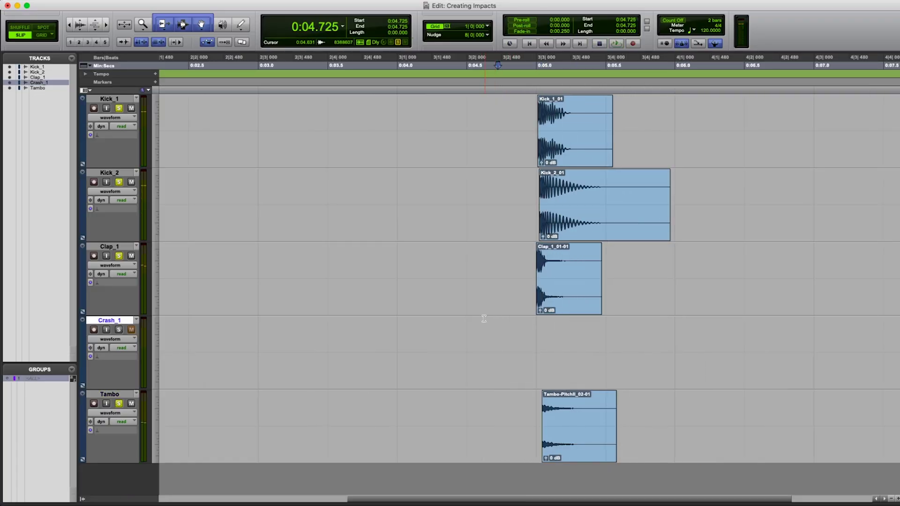
Clear the track solos, move the Crash_1 clip to start at about 4.99 s under the other layers and audition it.
scroll(483, 319, left, 2)
scroll(478, 342, down, 3)
alt+click(120, 332)
drag(213, 367, 557, 370)
key(space)
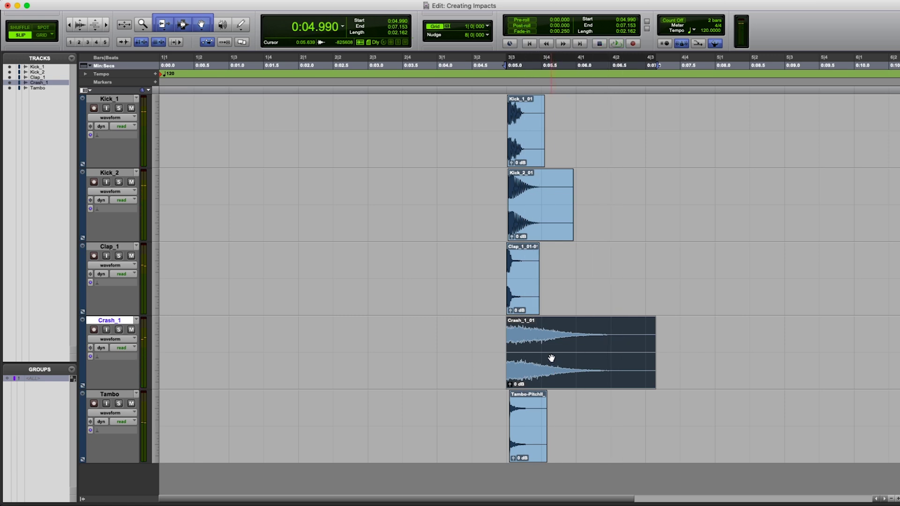
Lower the Crash_1 track volume to about -28.5 dB and add a long fade-out to its clip.
key(super+equal)
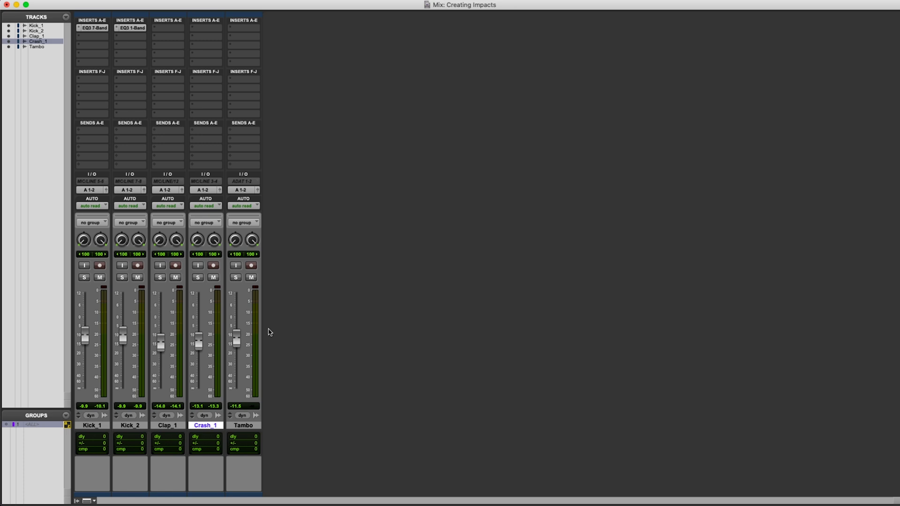
drag(192, 340, 199, 369)
key(super+equal)
drag(650, 321, 524, 351)
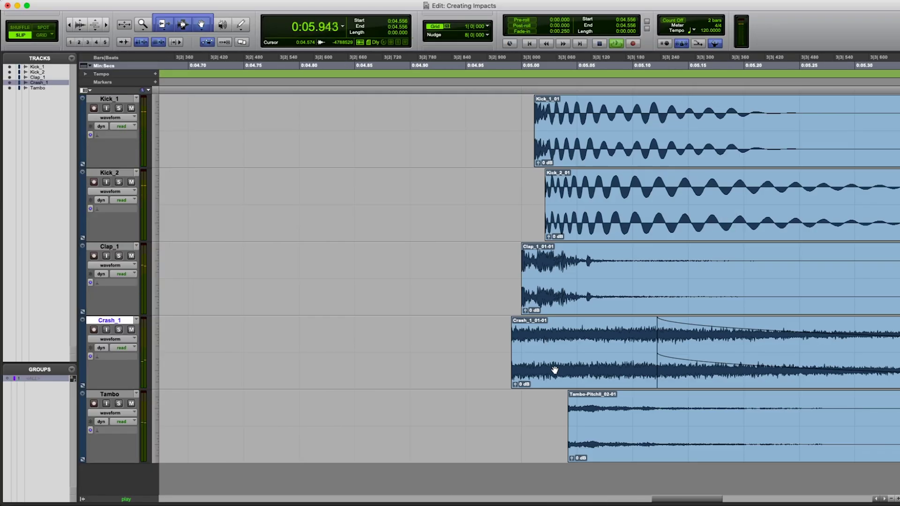
key(space)
Shift the Crash_1 clip to start at about 5.016 s, between the Kick_1 and Kick_2 attacks.
key(super+bracketleft)
key(super+bracketright)
key(super+bracketright)
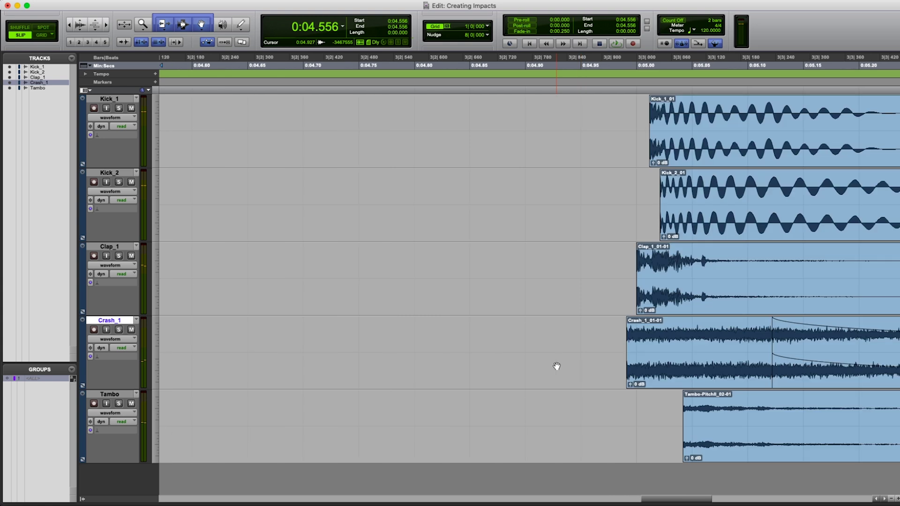
scroll(556, 366, right, 5)
key(space)
click(434, 367)
drag(433, 367, 462, 366)
Audition all five layers together from about 4.967 s.
click(348, 339)
key(space)
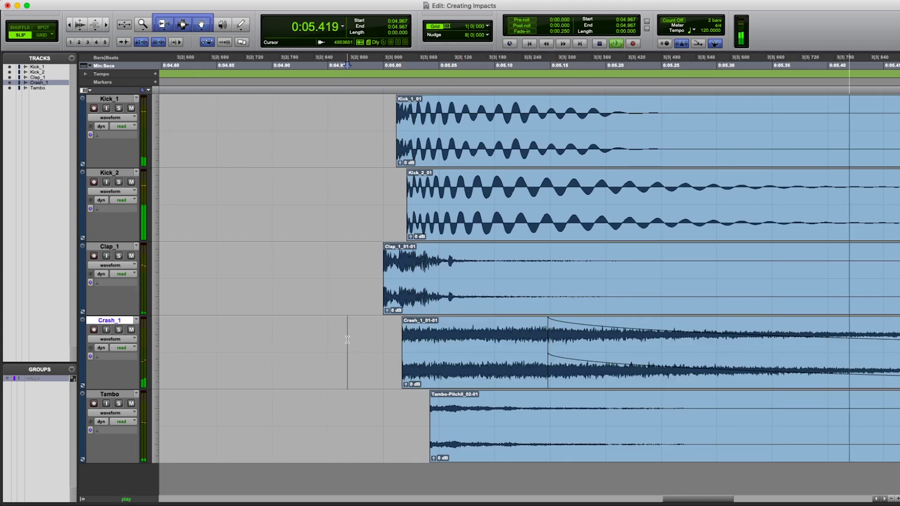
key(space)
key(super+bracketleft)
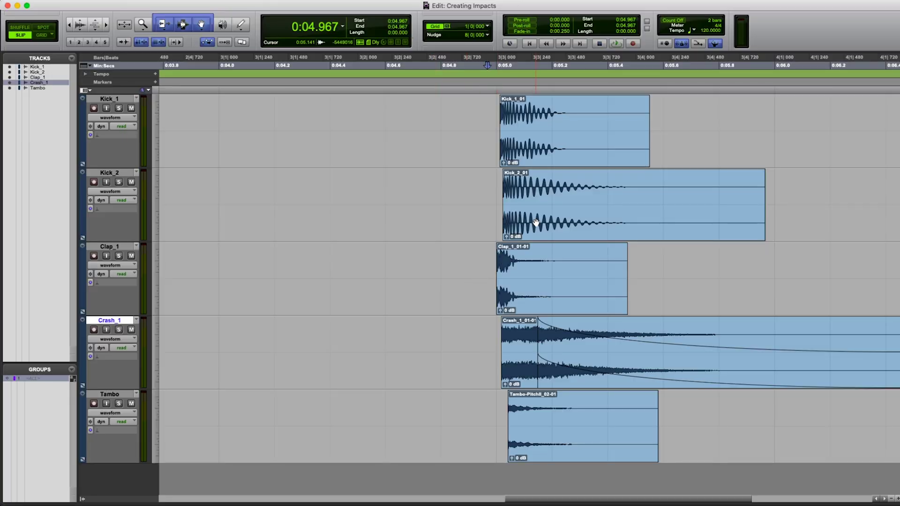
Select the Kick_2, Clap_1, Crash_1, Tambo and Kick_1 clips in turn to review each layer of the impact.
click(538, 223)
click(545, 289)
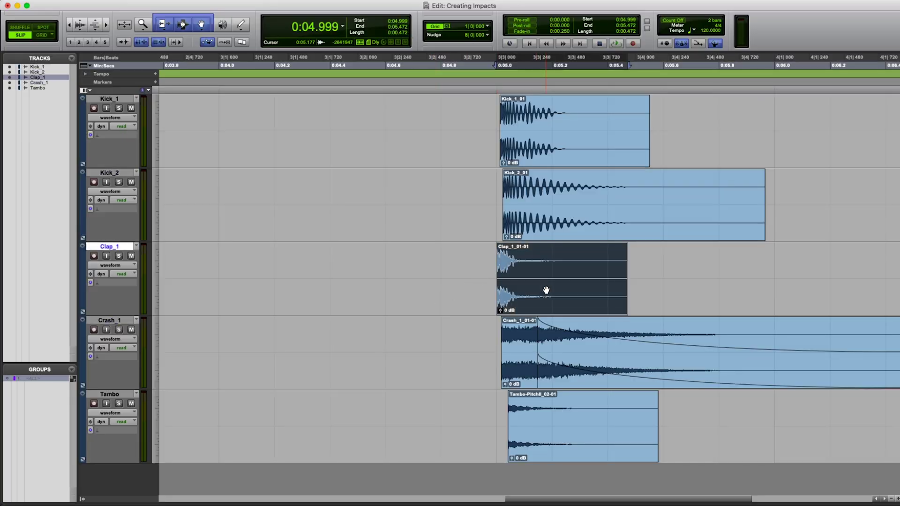
click(529, 368)
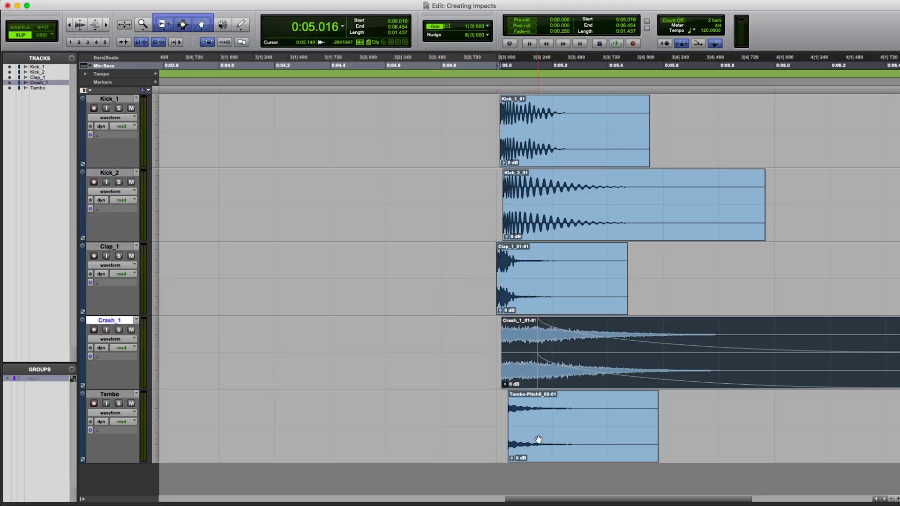
click(538, 439)
click(526, 123)
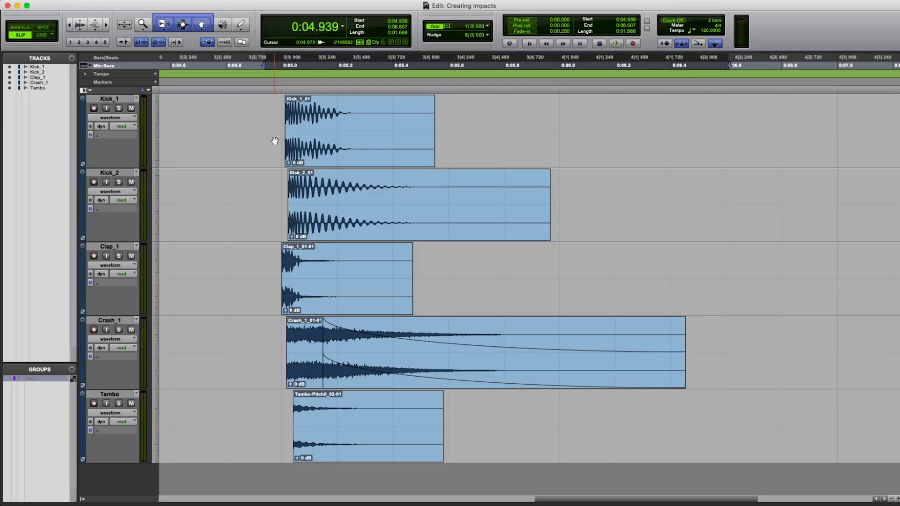
Create one new stereo aux input track in the mixer.
key(super+equal)
key(shift+super+n)
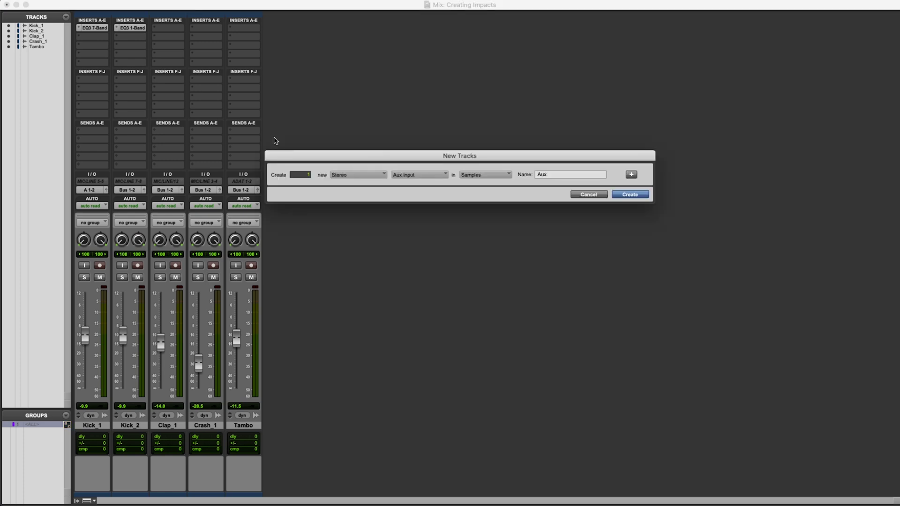
key(Return)
Route the outputs of all five tracks, Kick_1 through Tambo, to the Aux 1 track.
click(252, 424)
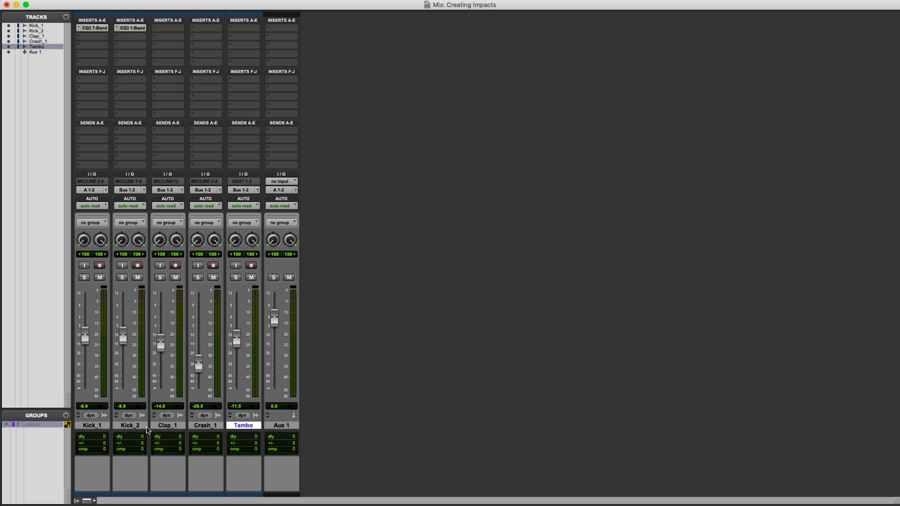
shift+click(94, 424)
click(93, 190)
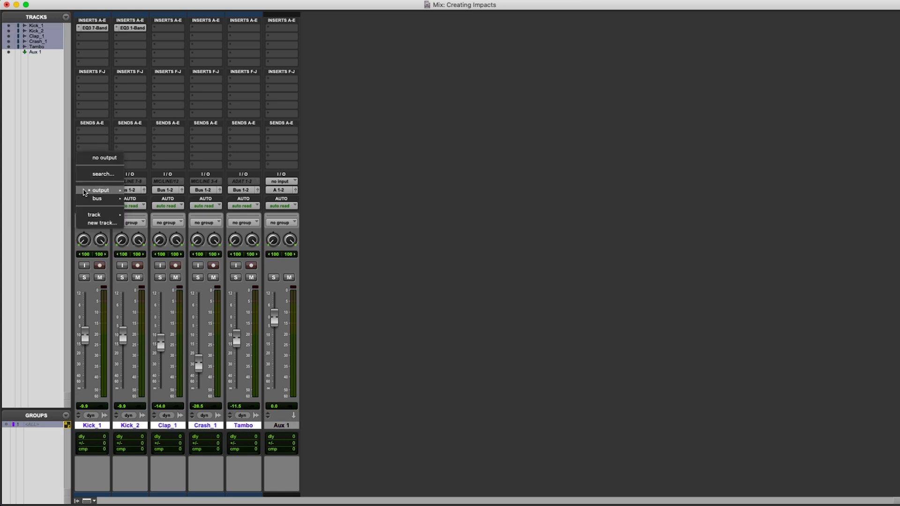
mouse_move(85, 192)
mouse_move(103, 217)
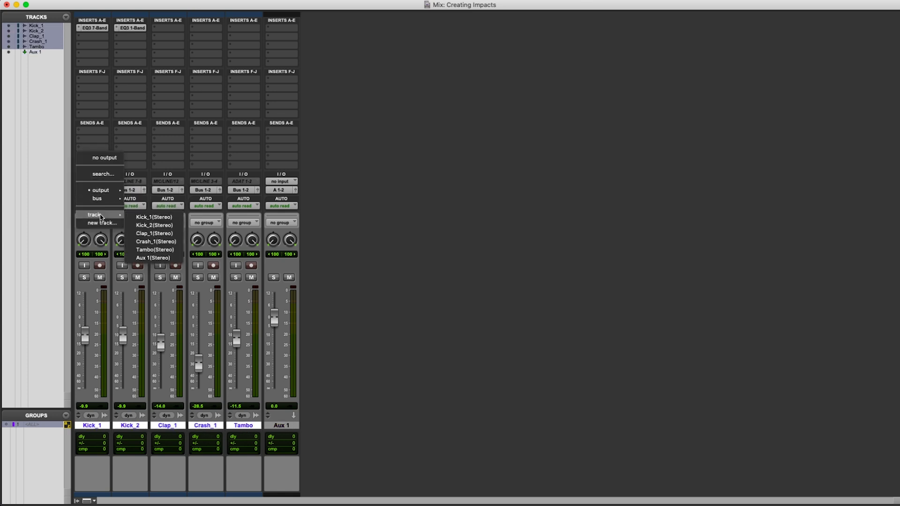
click(152, 258)
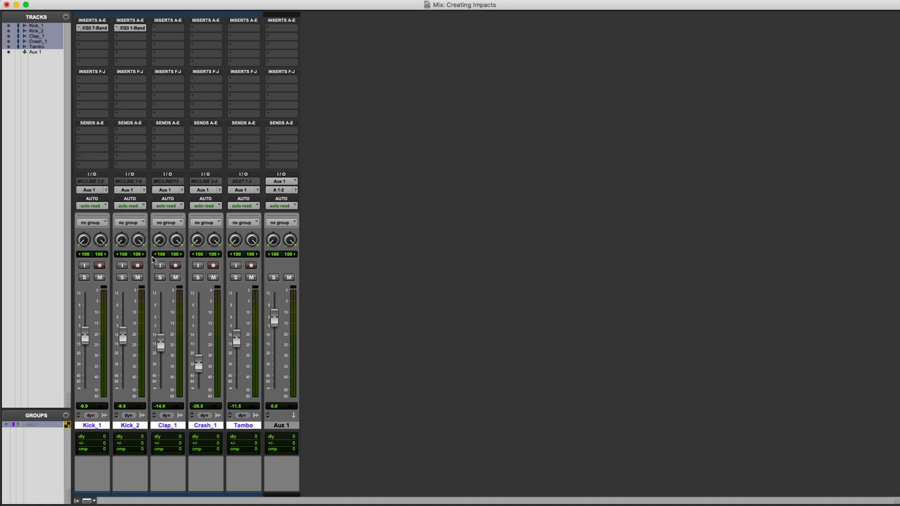
Make Aux 1 solo-safe and insert the stereo UAD Lexicon 480L reverb in its second insert slot.
super+click(274, 278)
key(space)
click(275, 37)
mouse_move(311, 37)
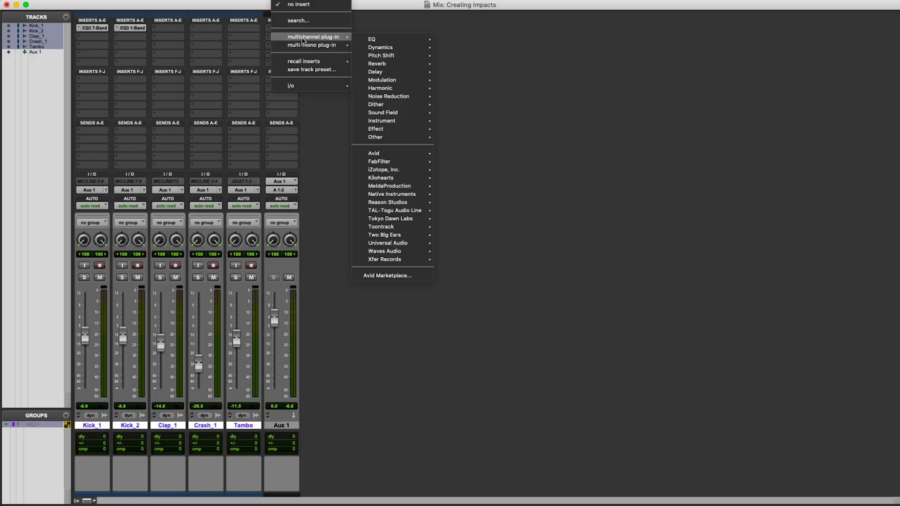
mouse_move(377, 63)
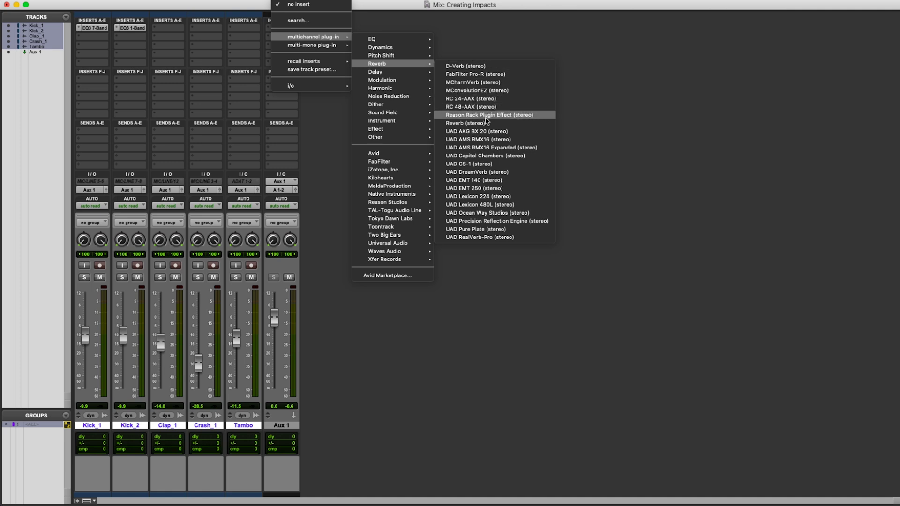
click(487, 205)
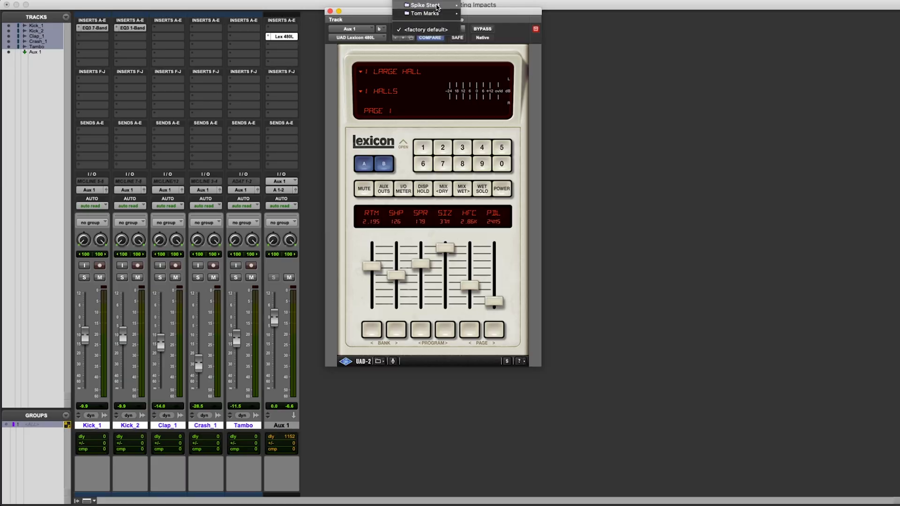
Load the Large Smooth Plate preset in the Lexicon 480L and turn off Wet Solo.
mouse_move(437, 49)
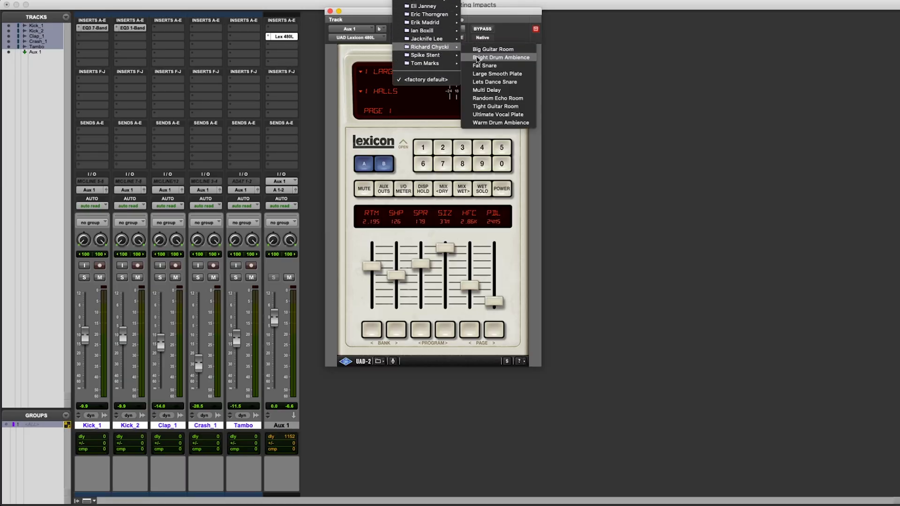
click(492, 73)
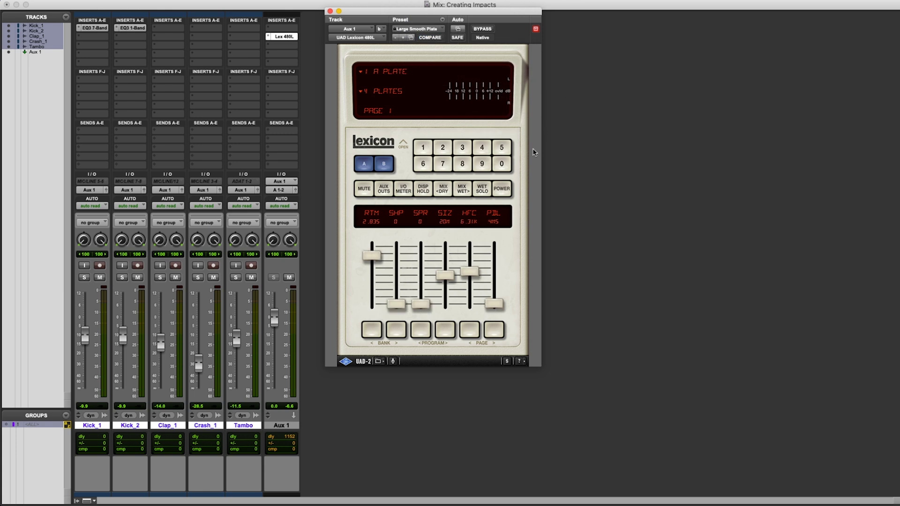
click(482, 188)
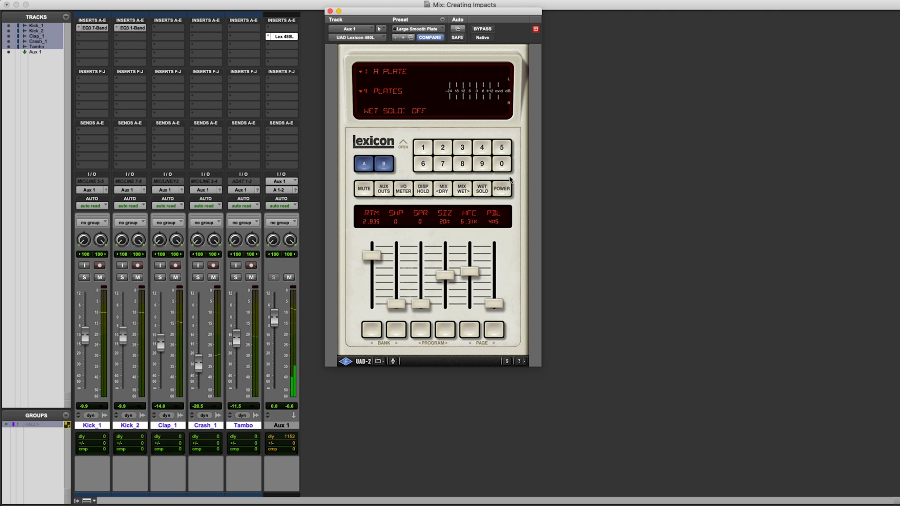
Raise the reverb's dry/wet mix on parameter page 2 to about 70%.
click(499, 334)
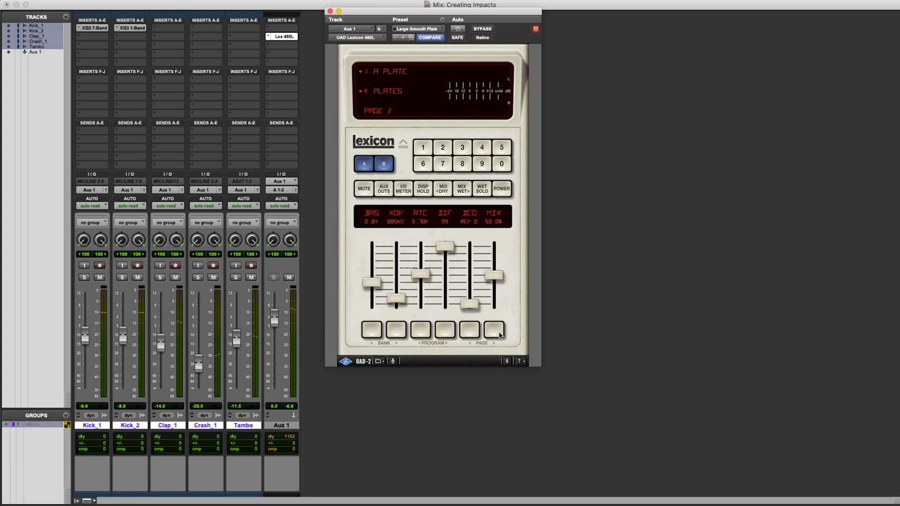
click(497, 277)
drag(496, 277, 499, 265)
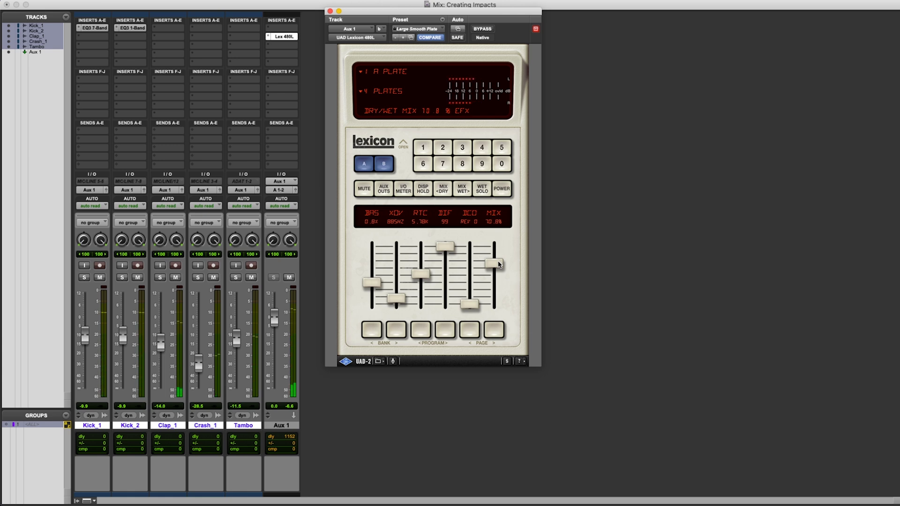
Set the reverb's predelay to 0 ms and its reverb time to about 8.2 s, closing the plug-in.
click(468, 331)
click(501, 305)
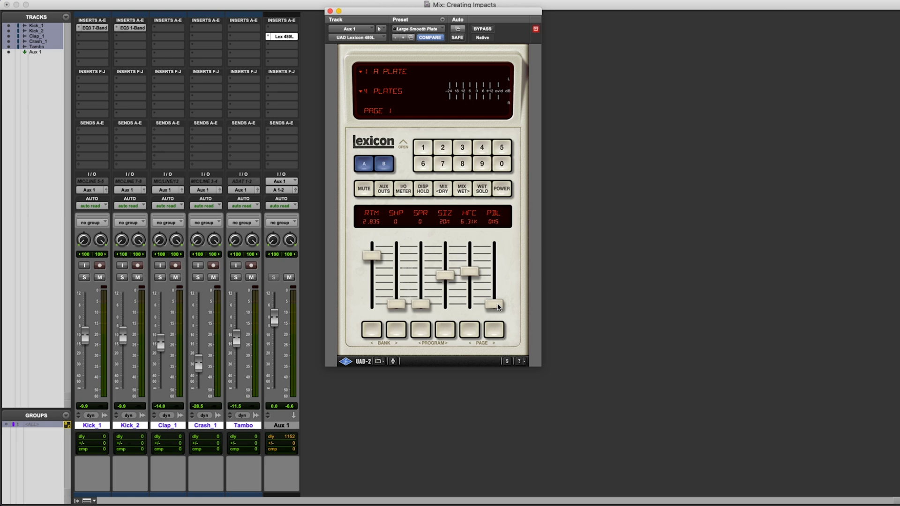
click(498, 306)
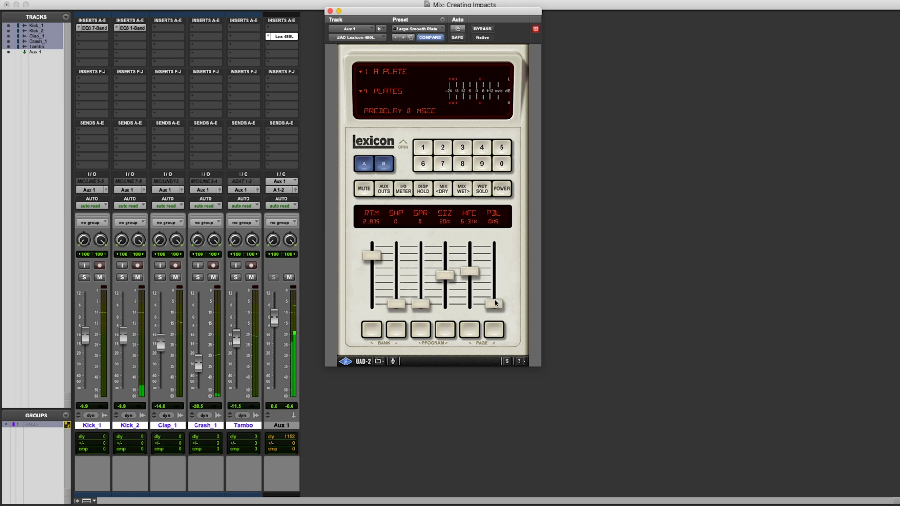
drag(372, 256, 375, 250)
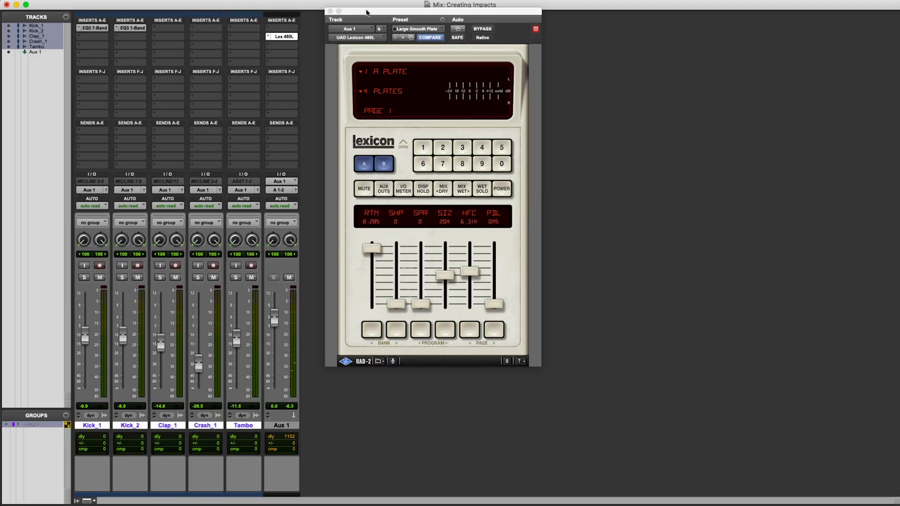
click(330, 11)
key(space)
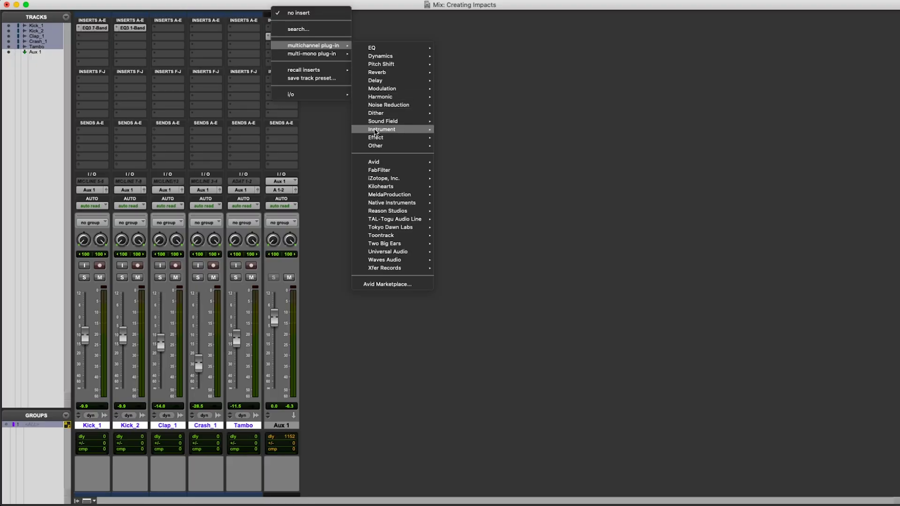
Insert the stereo Reason Rack Plugin Effect after the reverb on Aux 1 and add a Scream 4 Distortion to it.
mouse_move(389, 179)
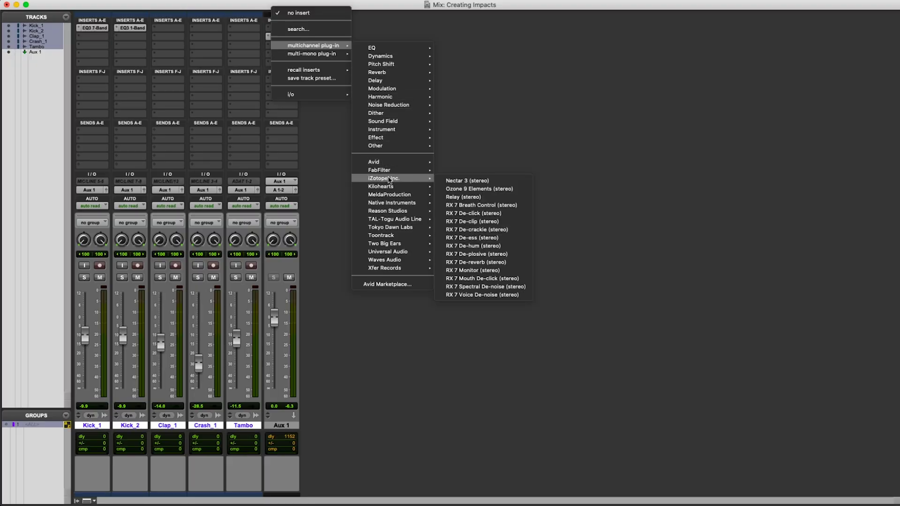
mouse_move(402, 211)
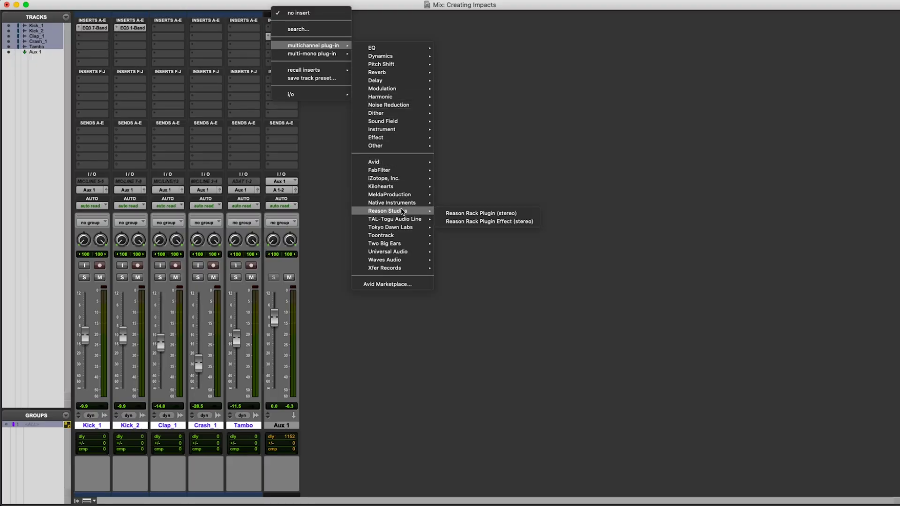
click(468, 222)
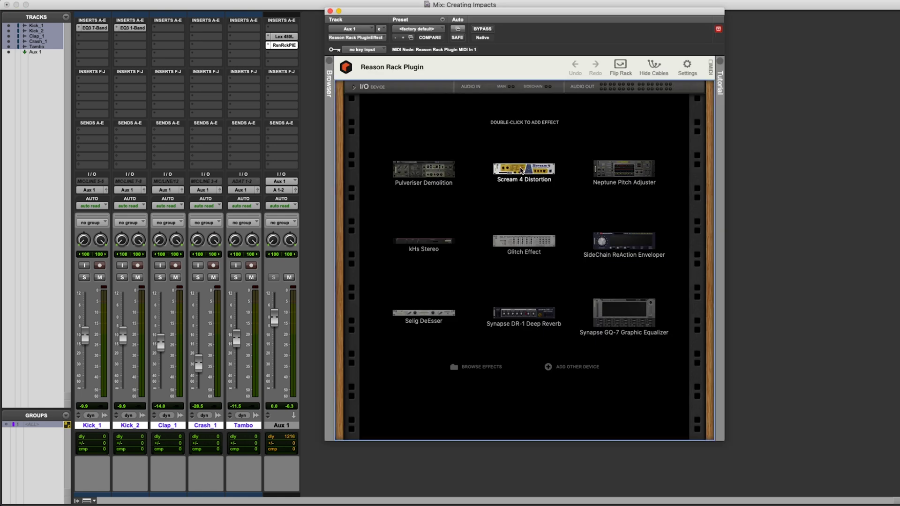
double_click(522, 170)
Reset the Scream 4 device to its init patch, adjust its P1 parameter and audition the impact through it.
right_click(419, 105)
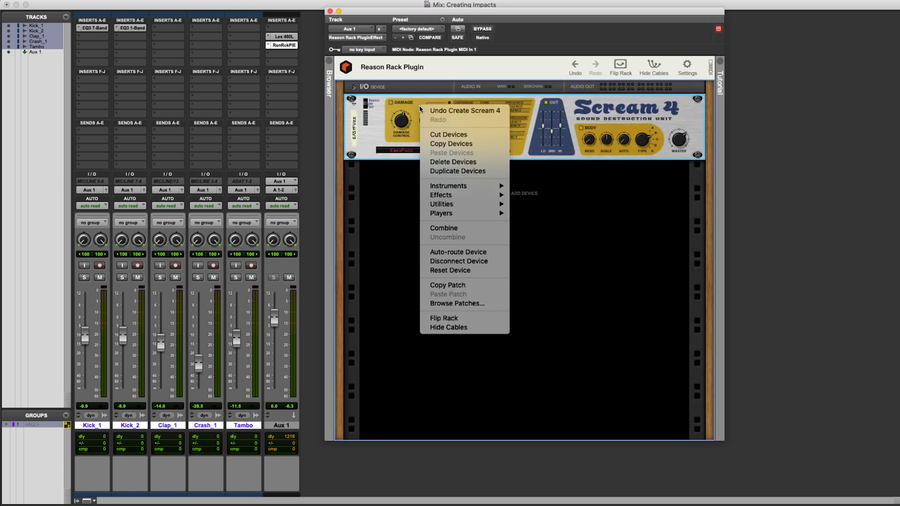
click(469, 264)
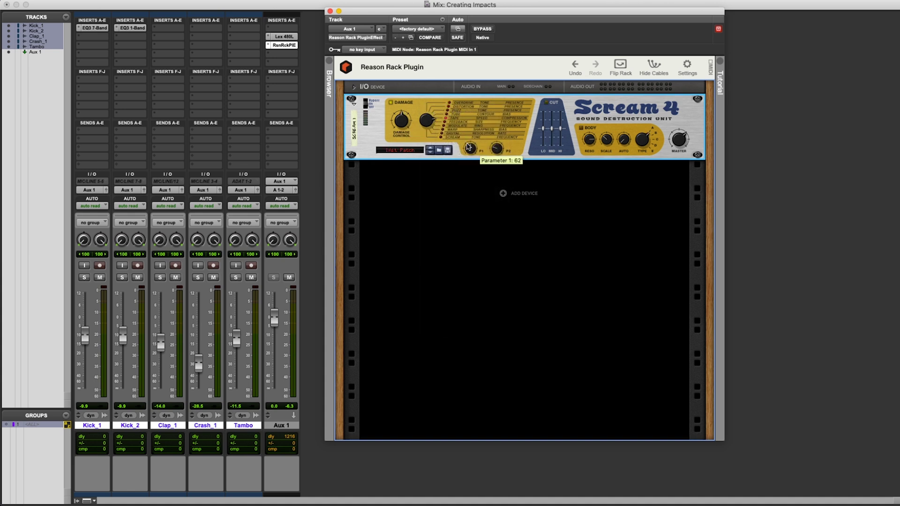
drag(470, 148, 473, 136)
key(space)
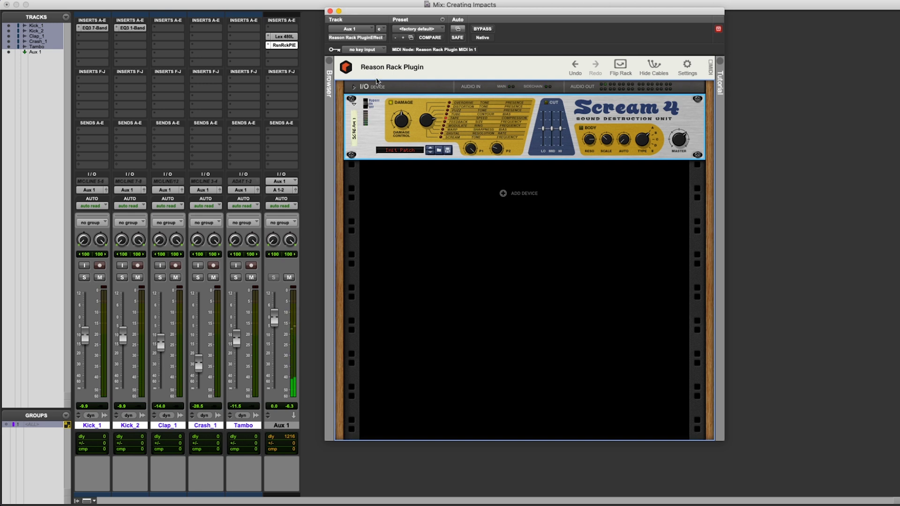
mouse_move(400, 122)
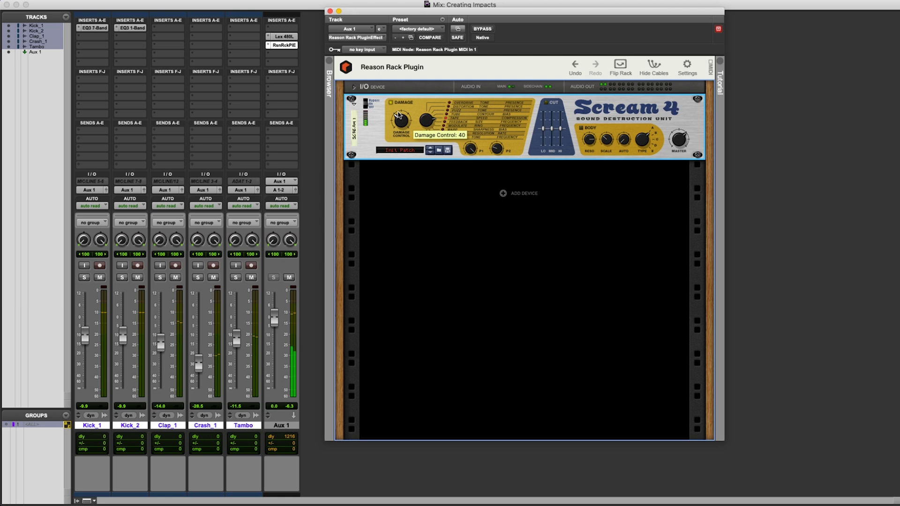
Move the Reason Rack window clear of the tracks and raise the Tambo track's volume to -5.9 dB.
key(super+equal)
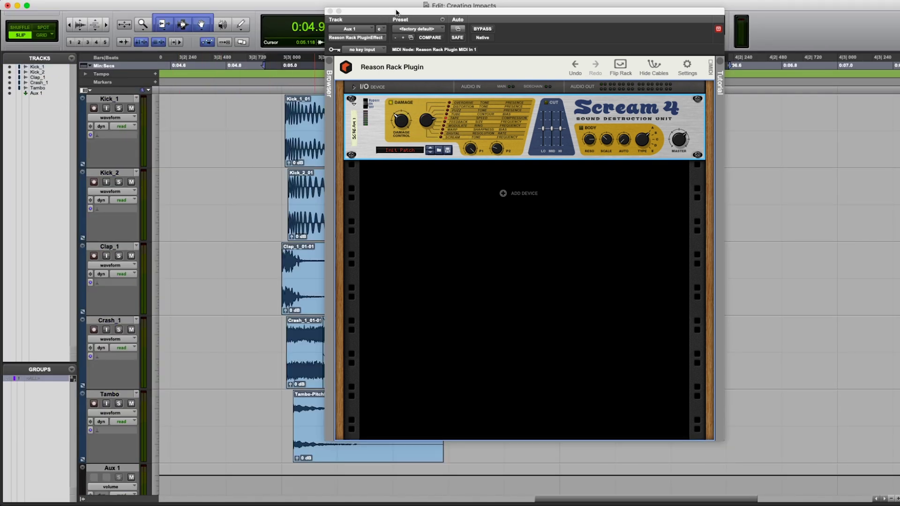
drag(396, 13, 599, 11)
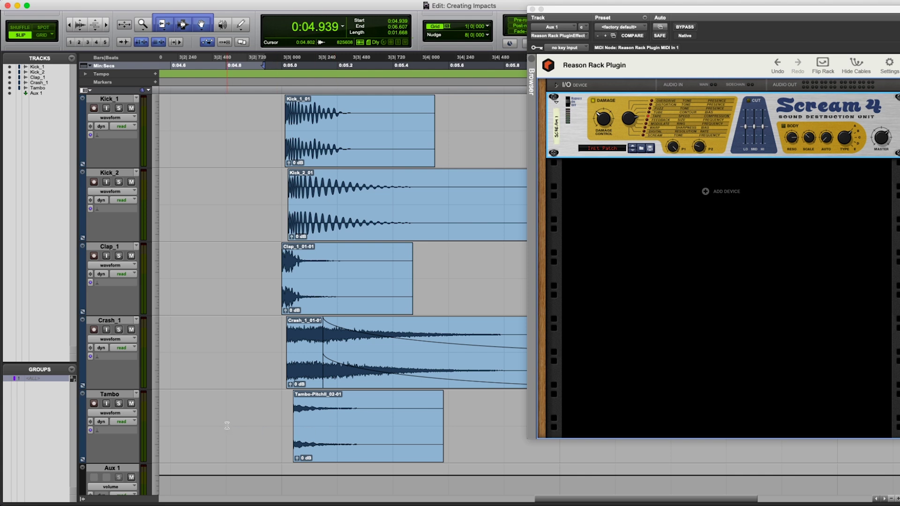
key(super+equal)
drag(237, 336, 236, 324)
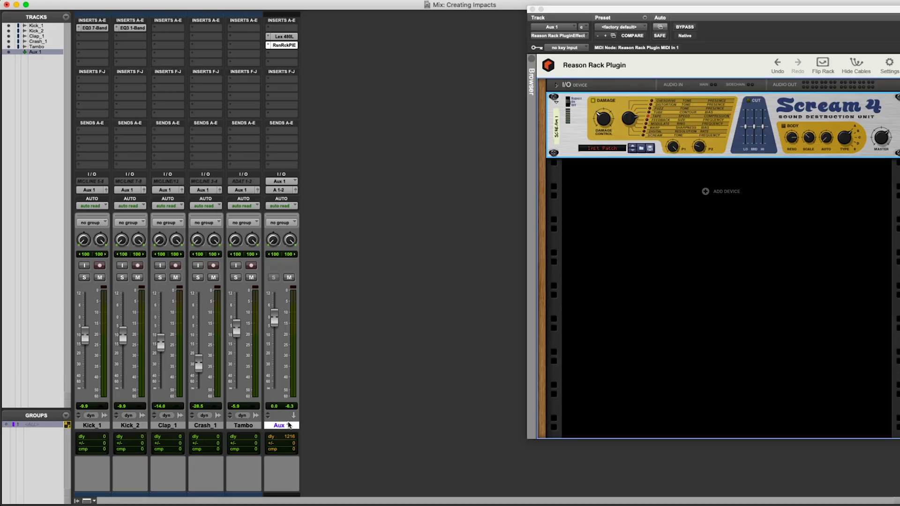
Create one new stereo audio track after Aux 1 and name it IMPACT PRINT.
key(super+shift+n)
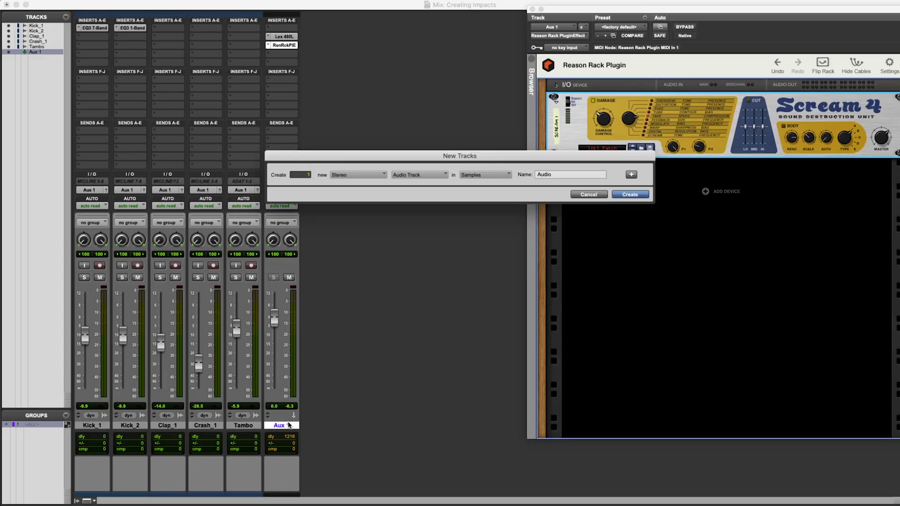
key(Return)
double_click(319, 426)
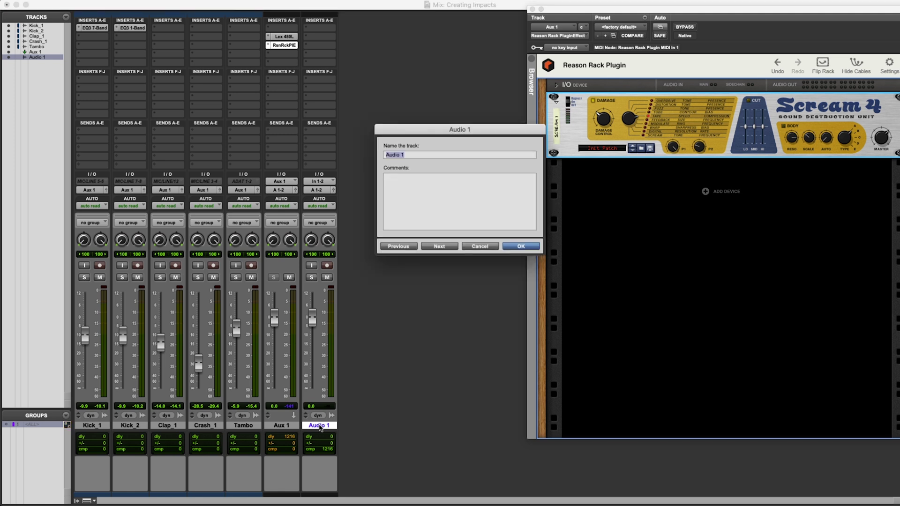
text(IMPA)
key(Return)
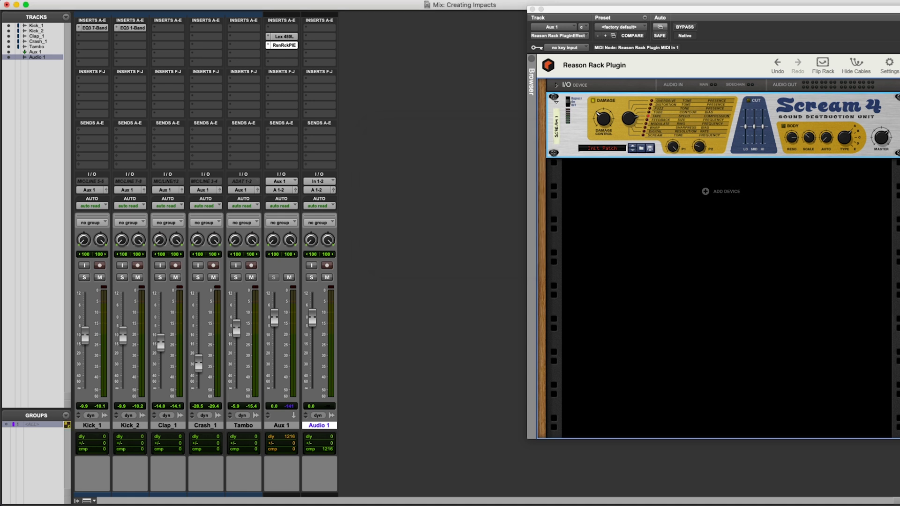
Route Aux 1's output through Bus 1-2 into the IMPACT PRINT track's input and solo-safe the print track.
click(278, 190)
mouse_move(288, 199)
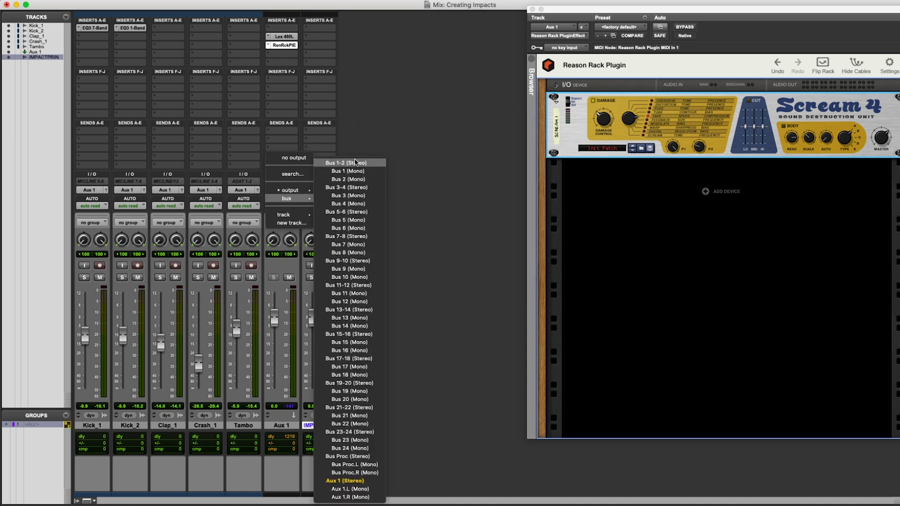
click(336, 178)
click(331, 181)
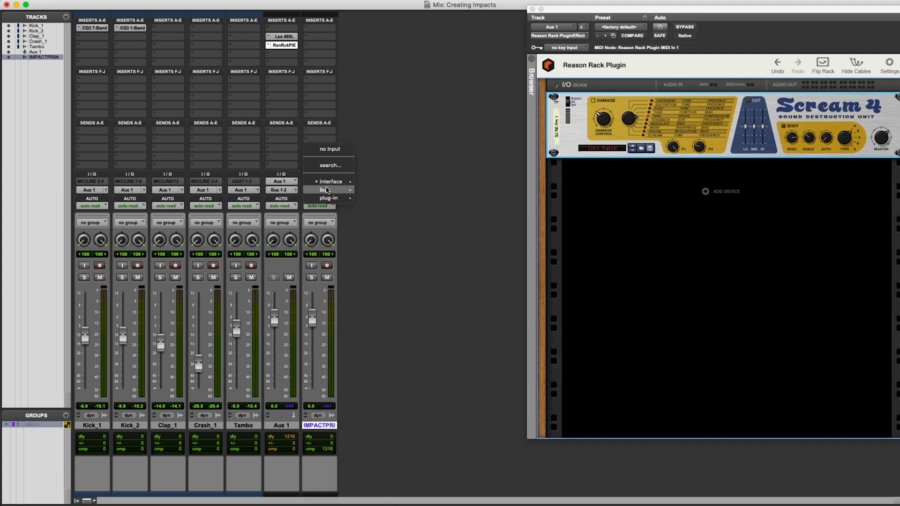
mouse_move(329, 190)
click(372, 193)
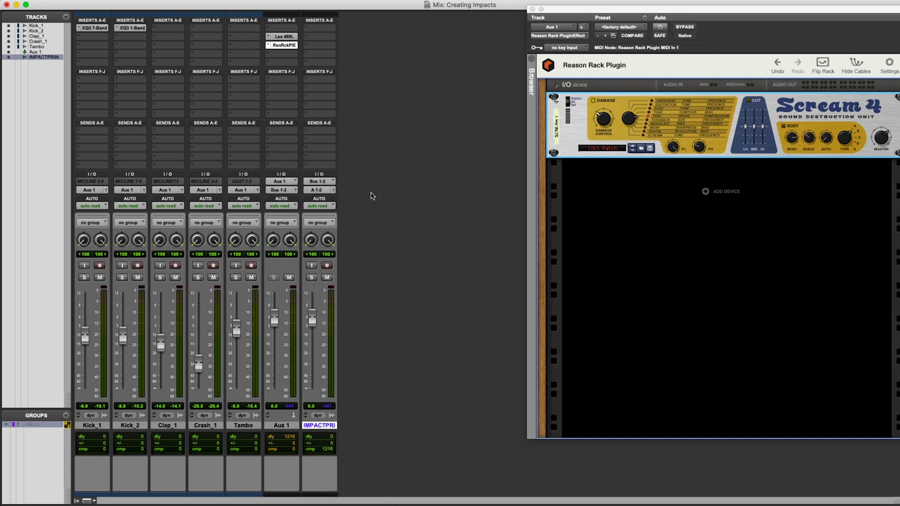
super+click(311, 277)
click(532, 9)
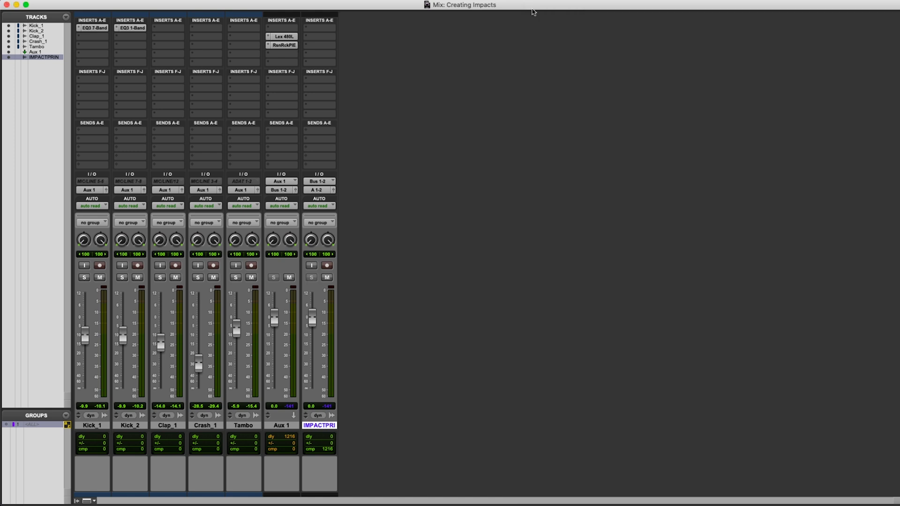
Record the processed impact onto the IMPACT PRINT track from about 4.96 s, including its reverb tail.
key(super+equal)
scroll(291, 410, down, 3)
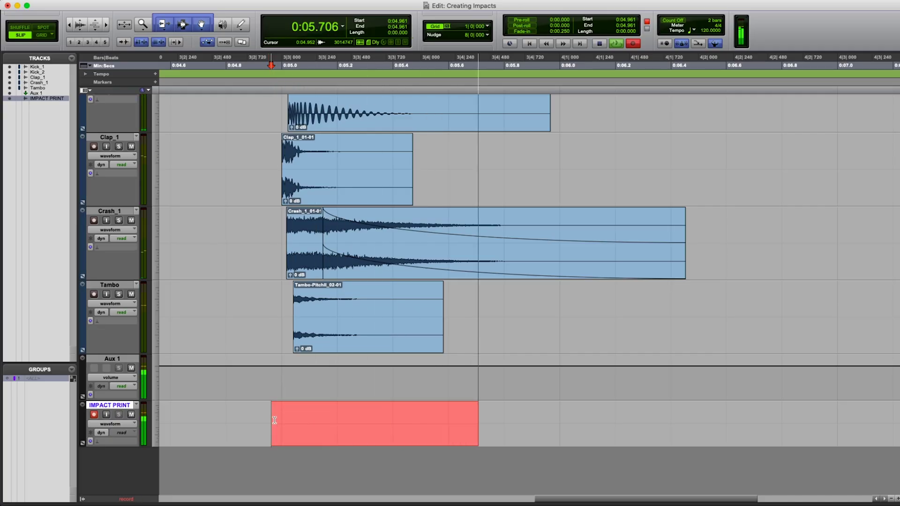
key(super+bracketleft)
scroll(368, 409, right, 2)
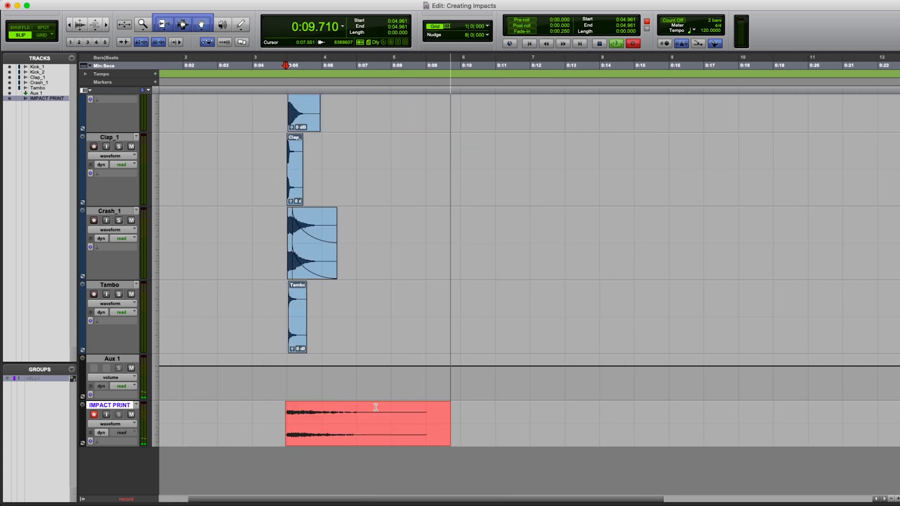
key(space)
Move the recorded IMPACT PRINT clip to start at about 12.5 s and play it back from just before it.
drag(359, 443, 565, 445)
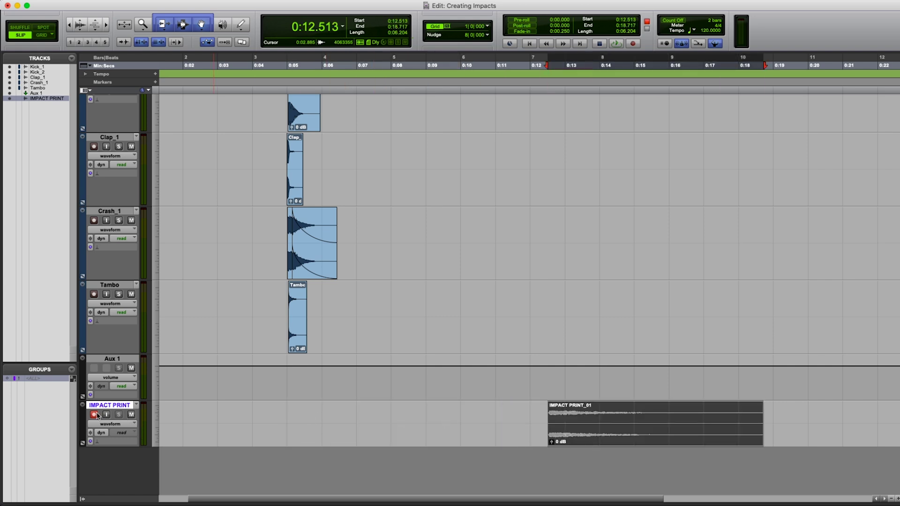
click(526, 416)
key(space)
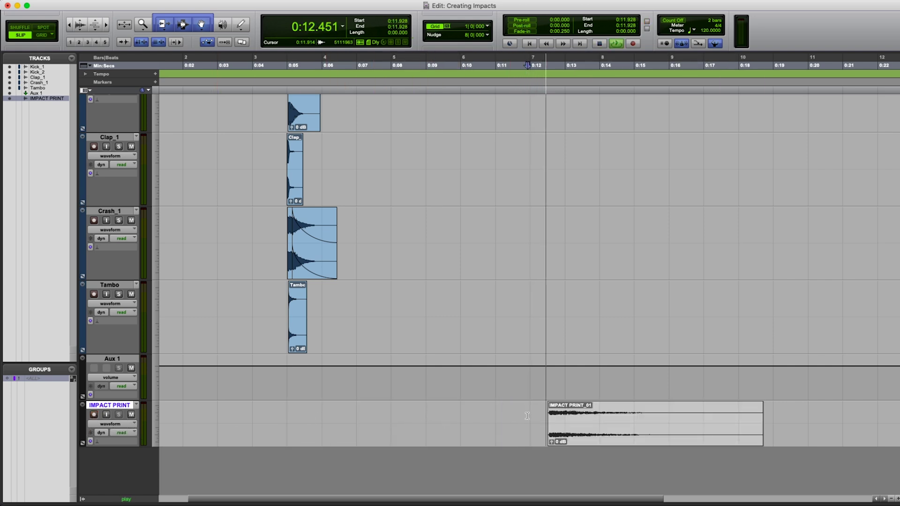